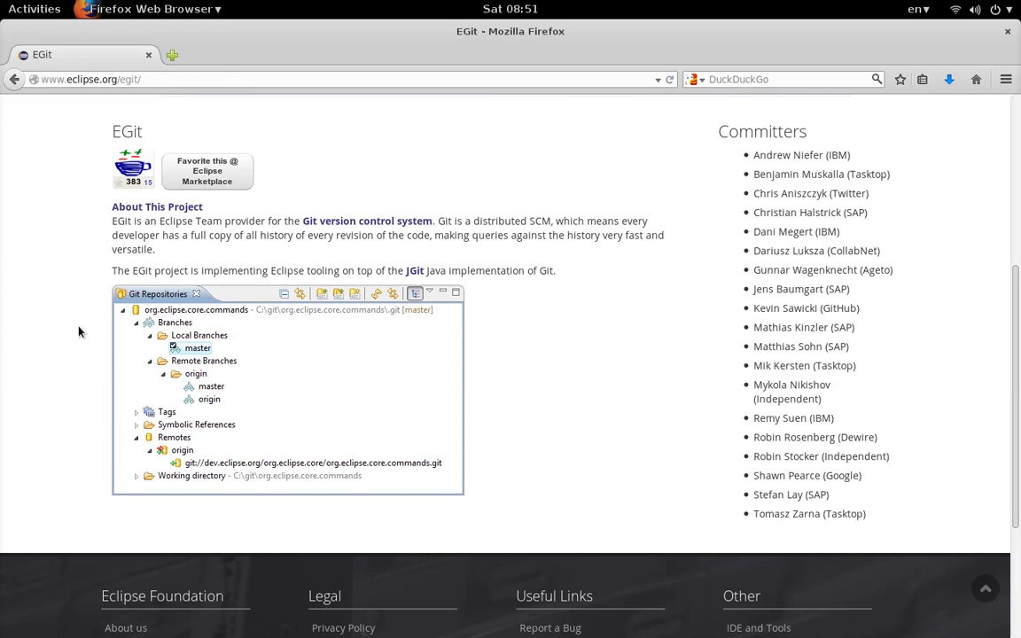
pyautogui.scroll(5, 78, 331)
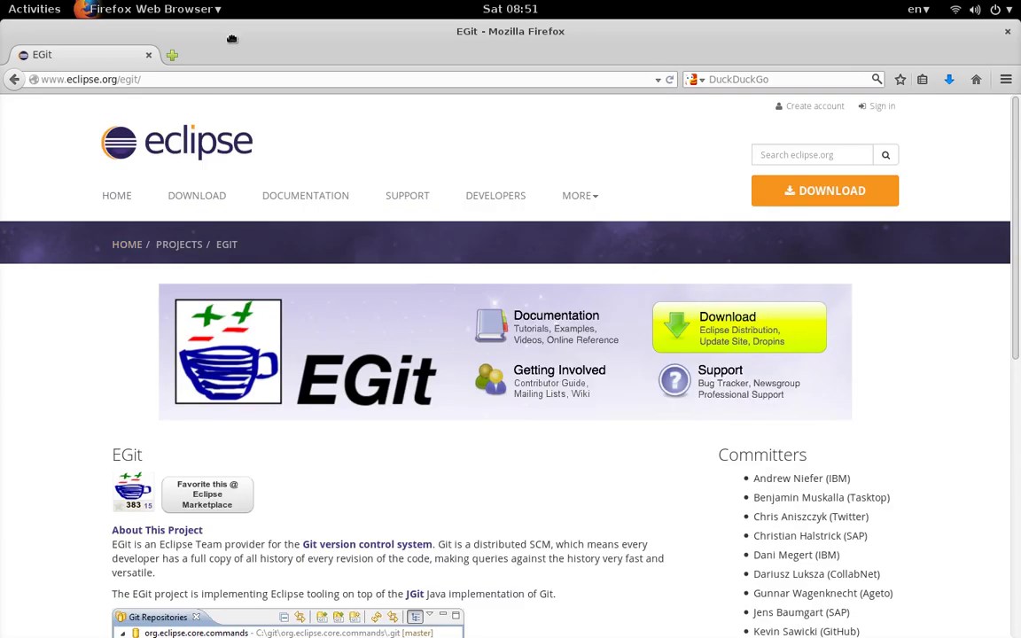
pyautogui.moveTo(231, 39); pyautogui.dragTo(1019, 80)
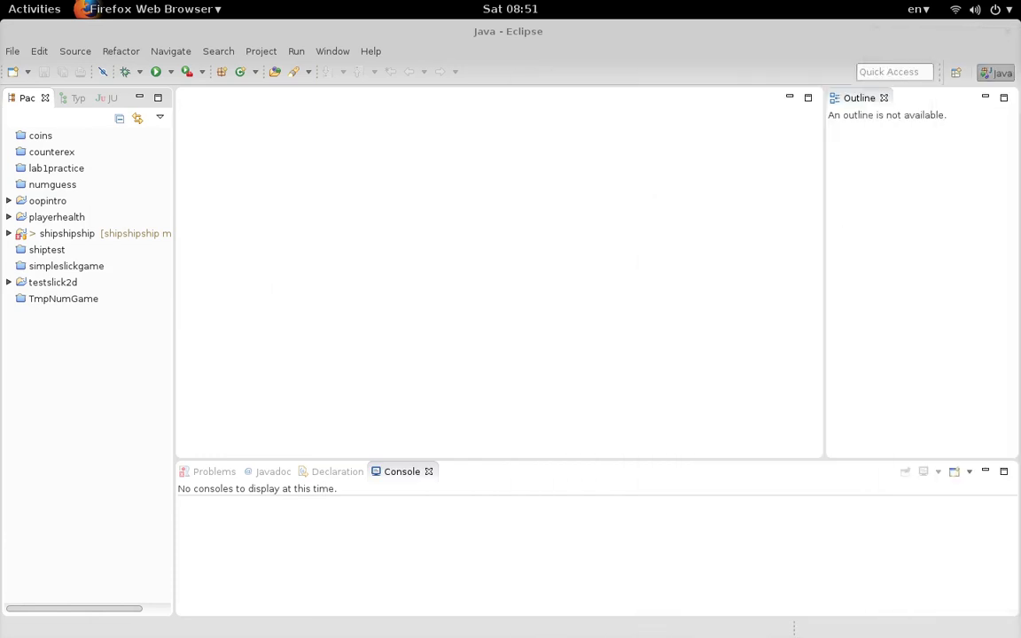
pyautogui.click(371, 51)
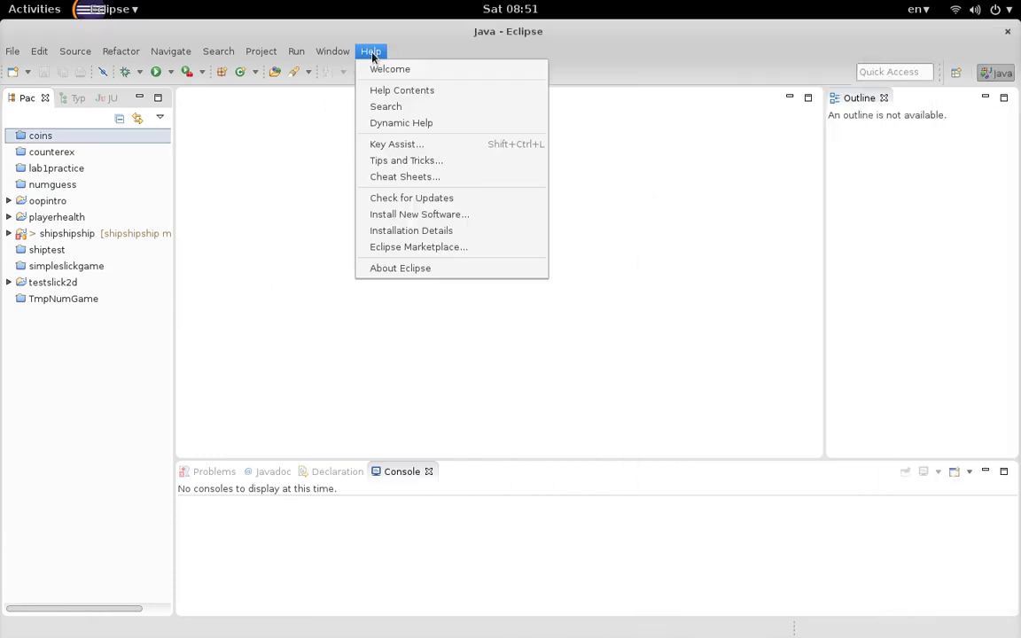
pyautogui.click(409, 218)
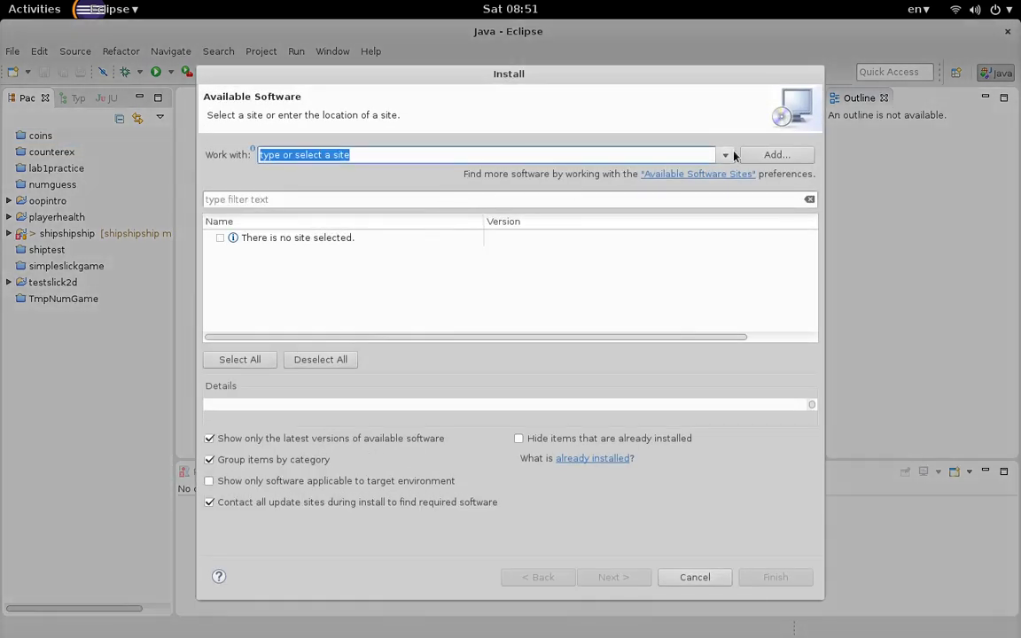
pyautogui.click(726, 156)
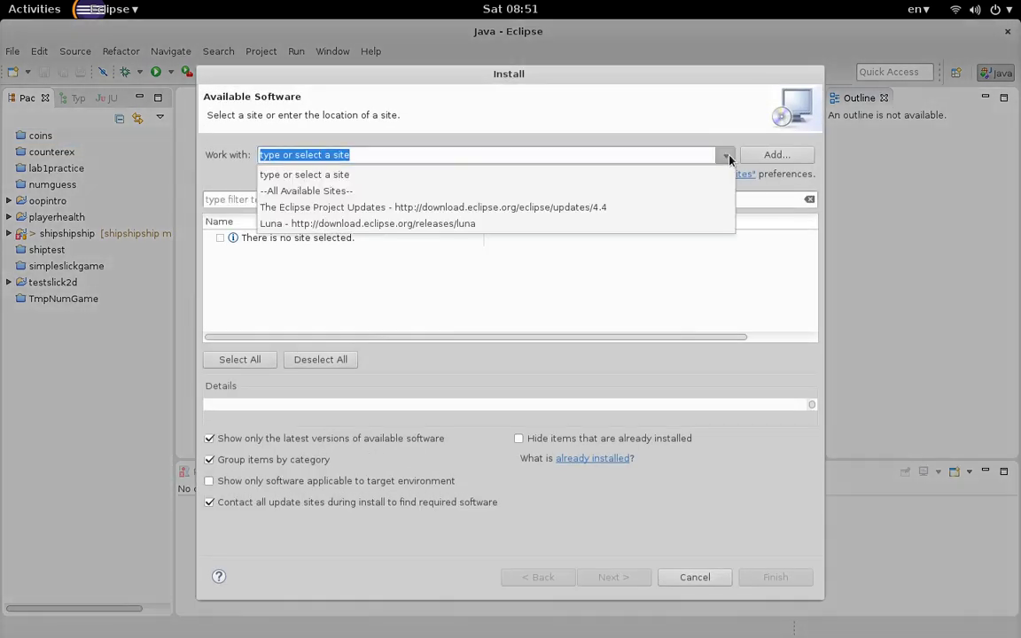
pyautogui.click(547, 226)
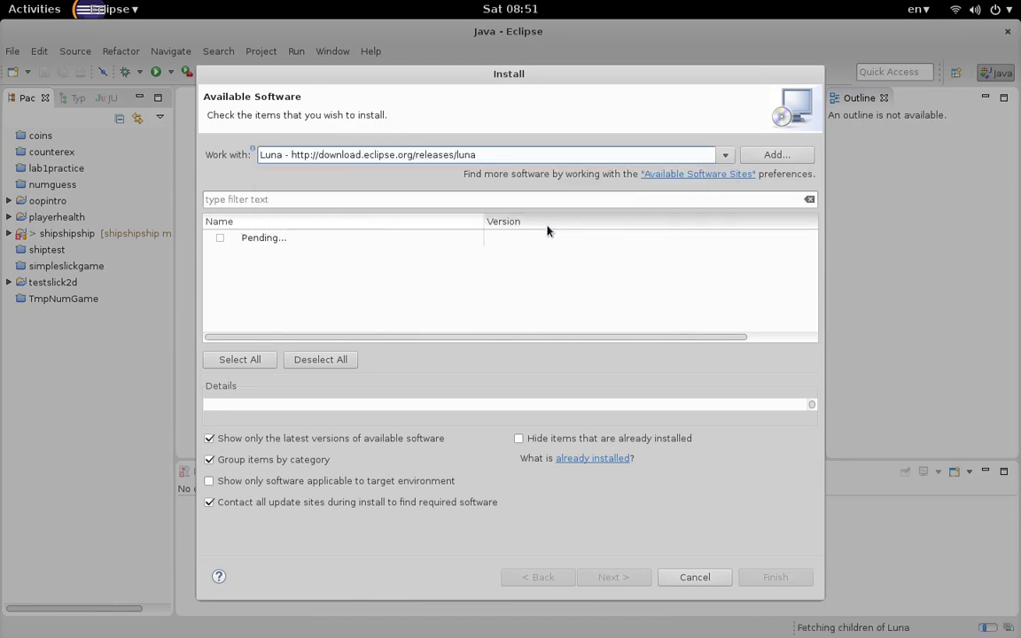
# Step: Filter the available software by "git" and mark Eclipse Git Team Provider and Java implementation of Git for installation
pyautogui.click(442, 200)
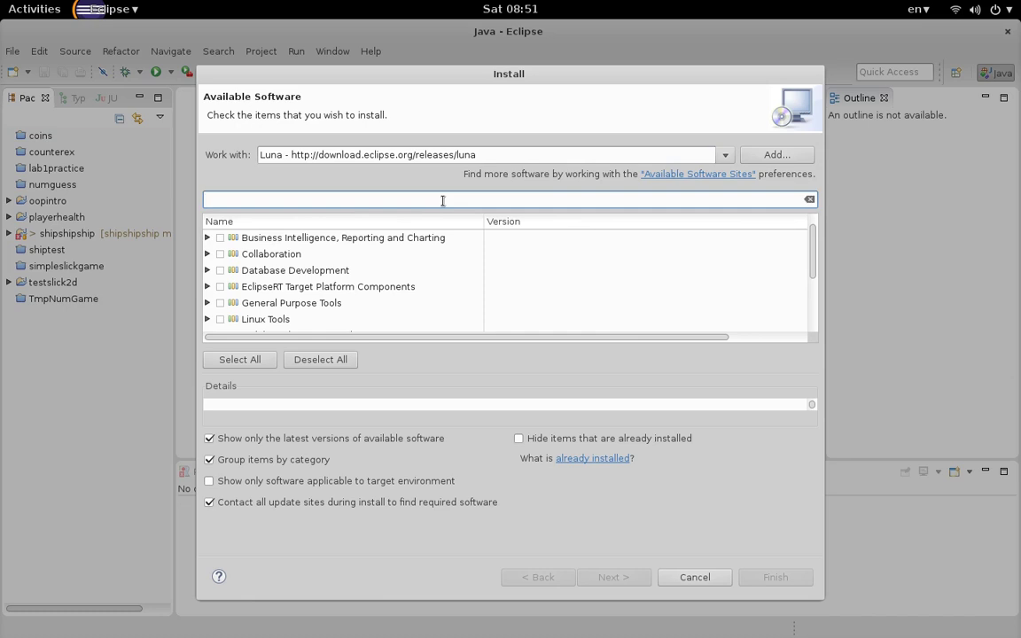
pyautogui.write('git')
pyautogui.press('Return')
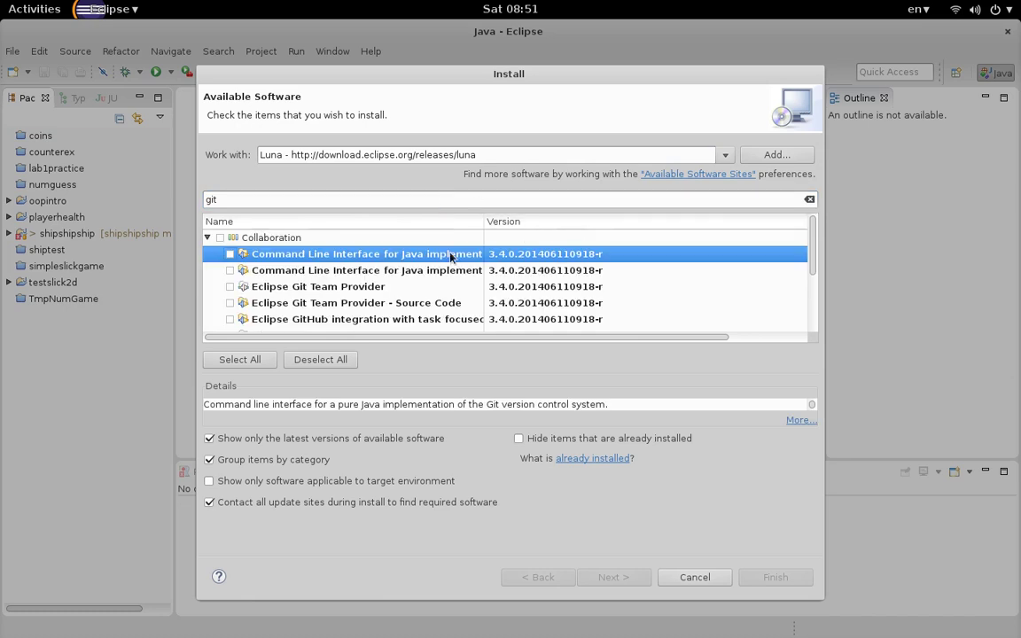
pyautogui.click(330, 288)
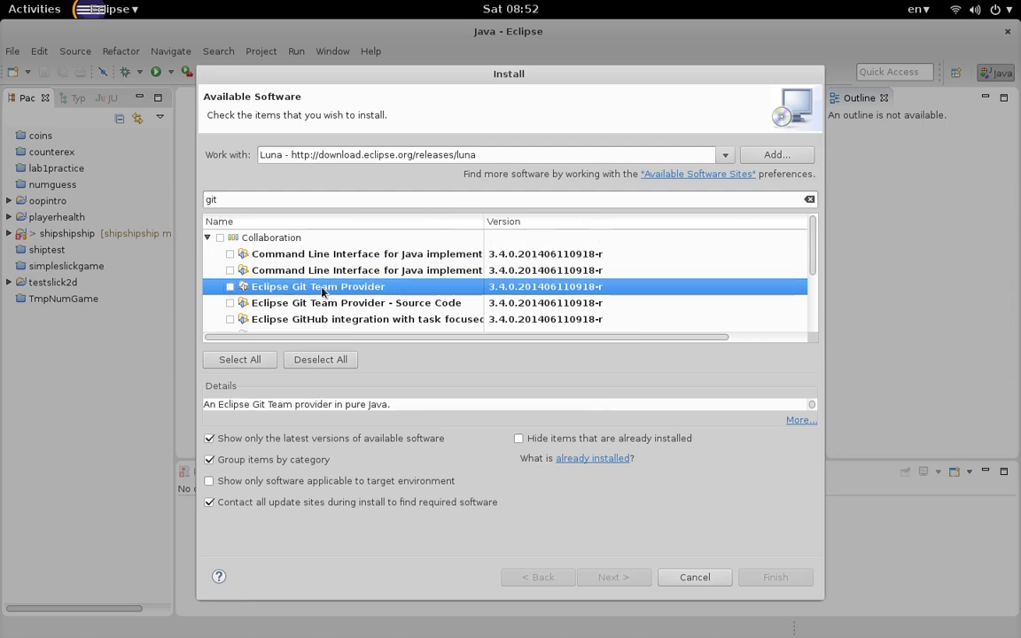
pyautogui.click(231, 287)
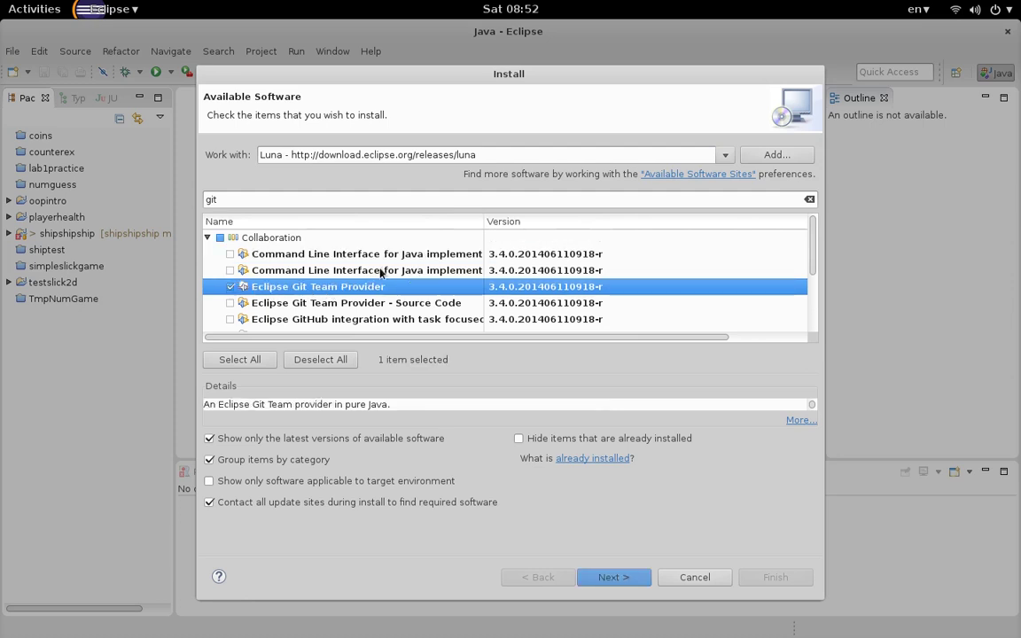
pyautogui.scroll(-3, 809, 221)
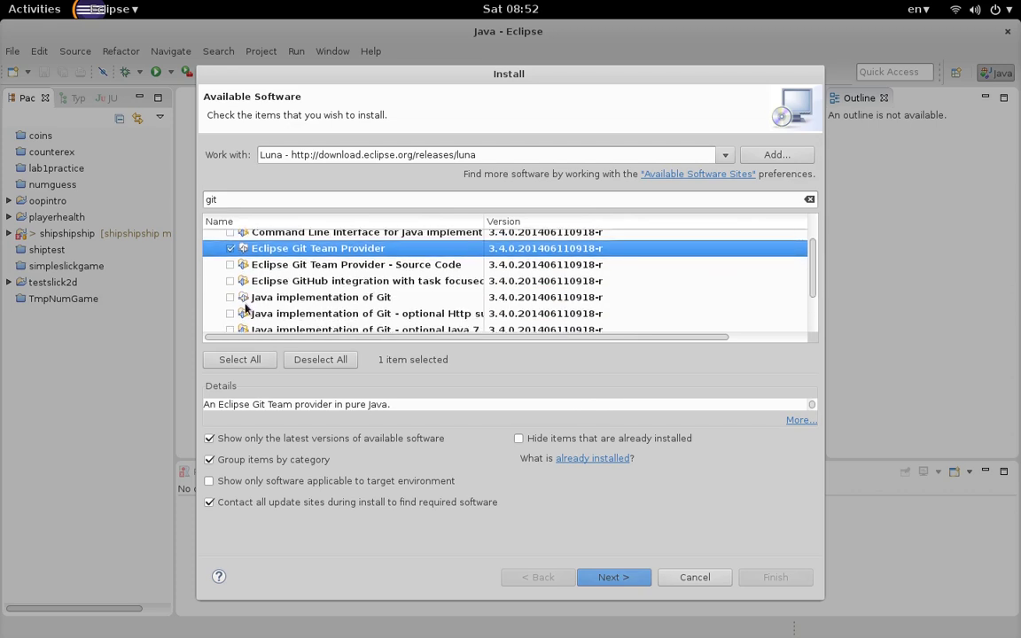
pyautogui.click(231, 298)
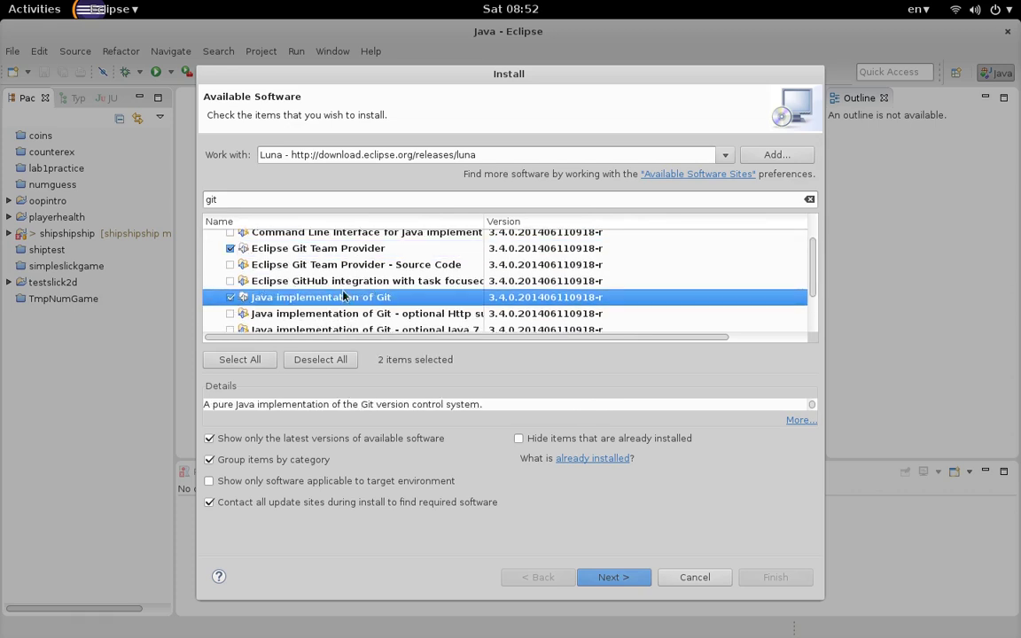
pyautogui.moveTo(815, 298); pyautogui.dragTo(810, 262)
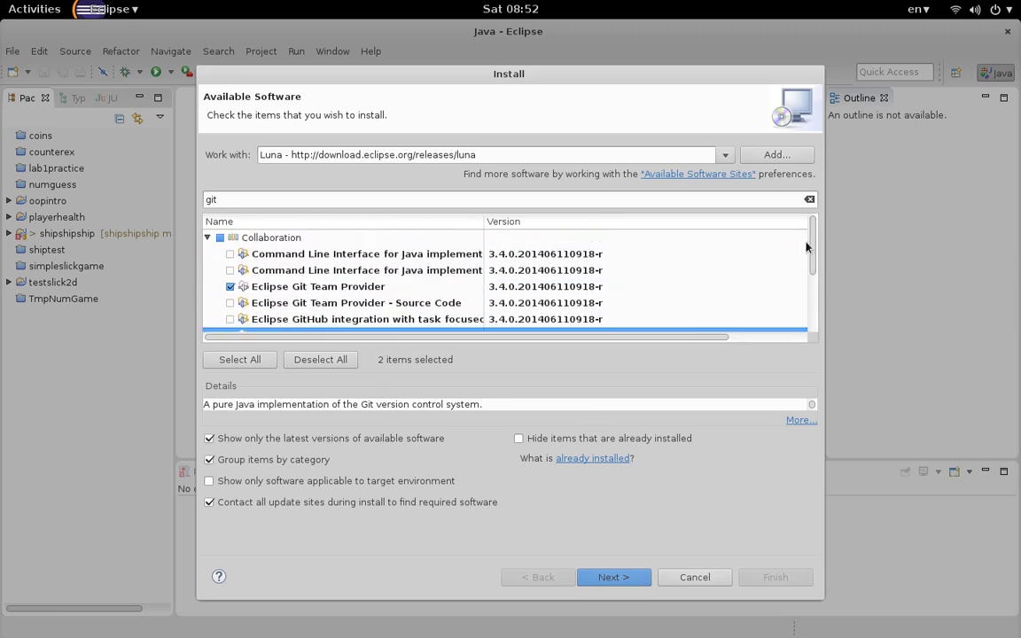
# Step: Complete the installation of the two marked Git features and restart Eclipse
pyautogui.click(620, 577)
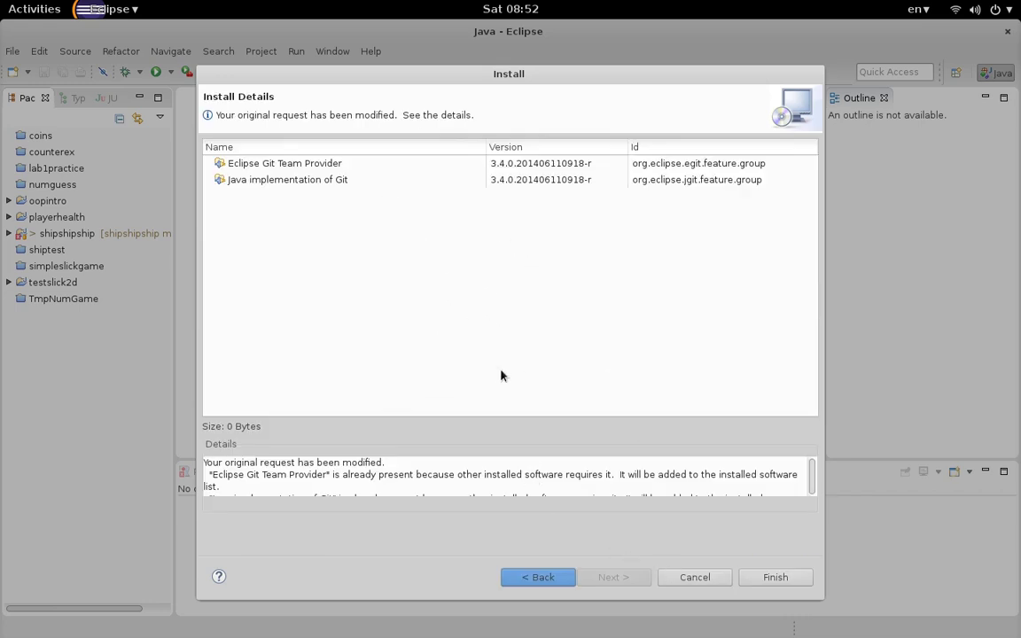
pyautogui.click(771, 579)
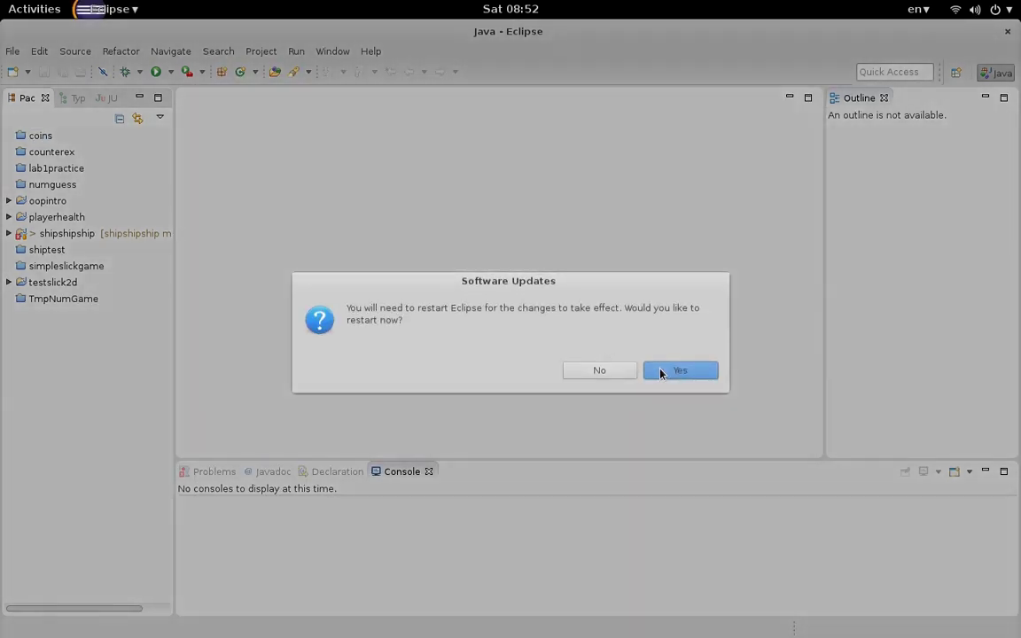
pyautogui.click(680, 371)
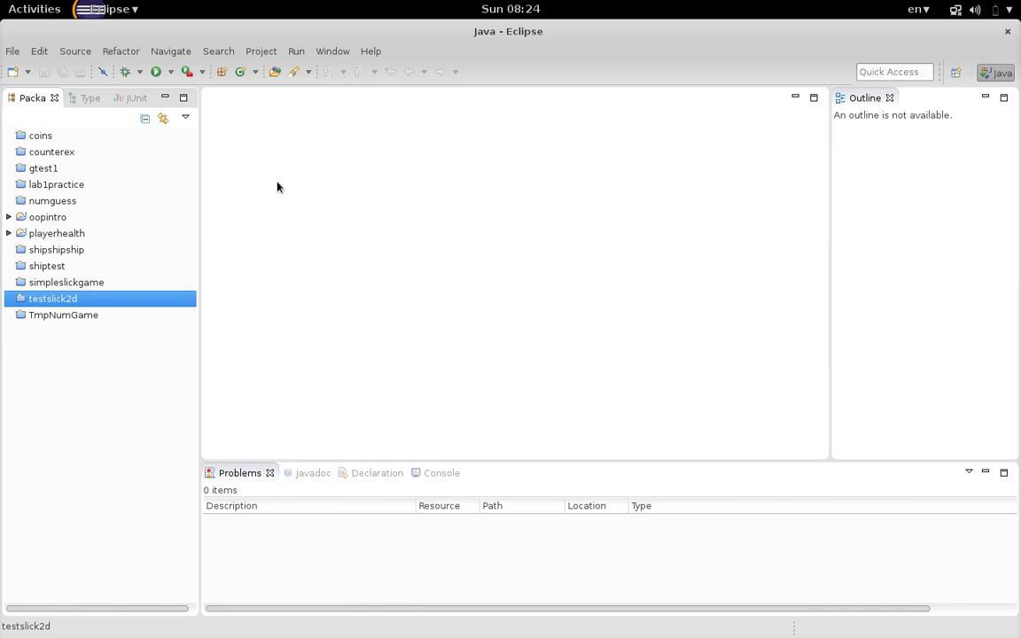
# Step: Create a new Java project named gittest1 with the default settings
pyautogui.click(12, 51)
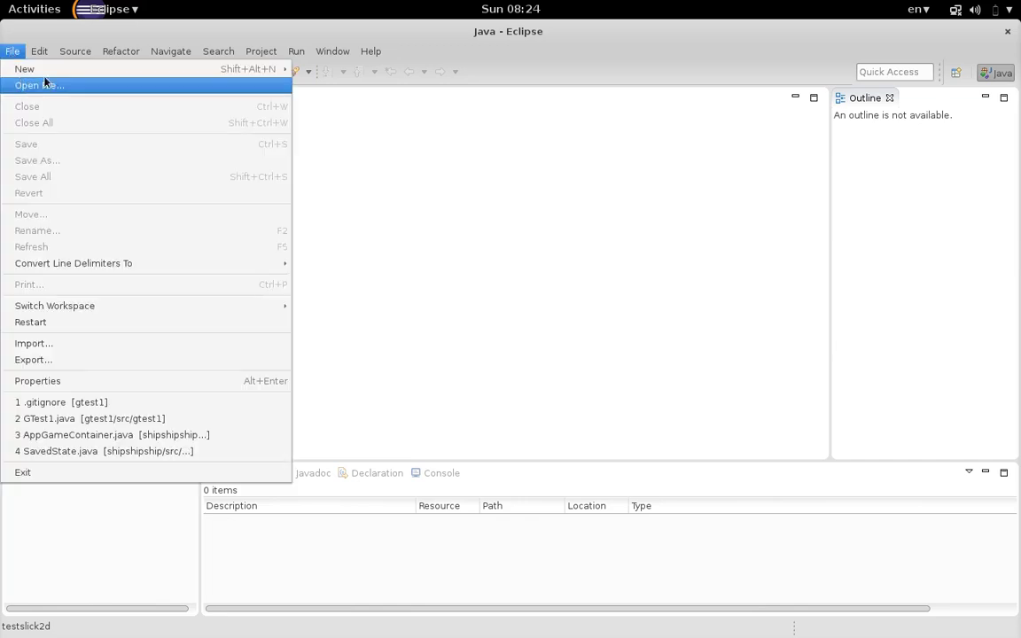
pyautogui.moveTo(51, 74)
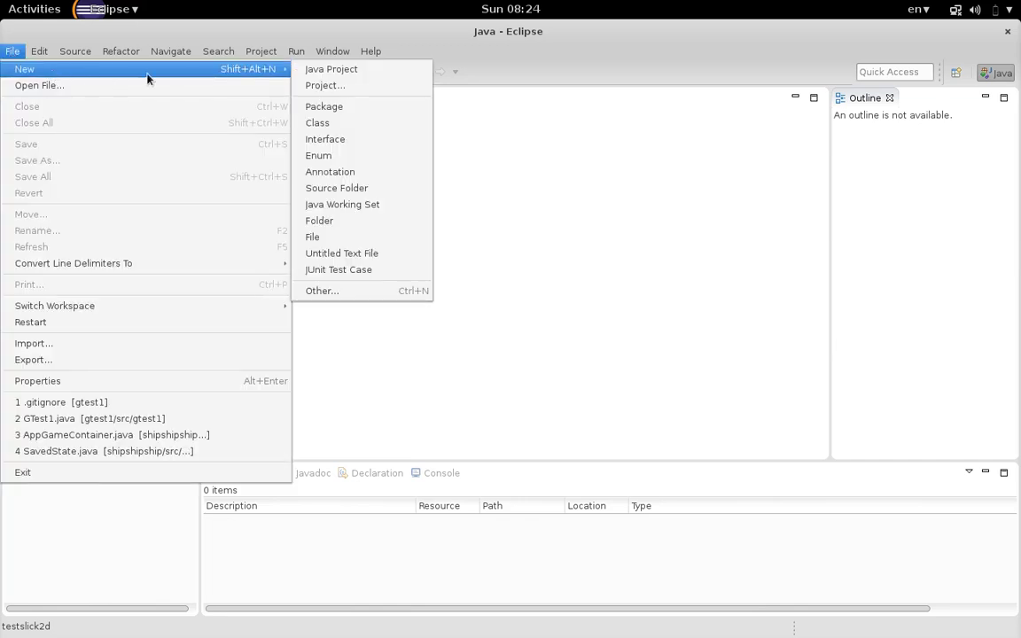
pyautogui.click(317, 78)
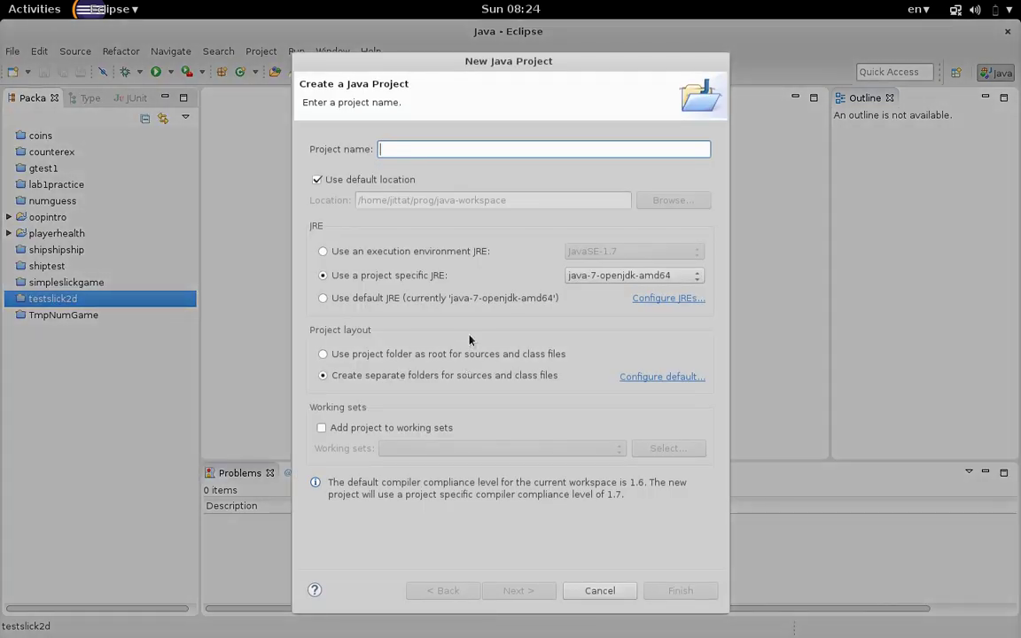
pyautogui.write('gittest1')
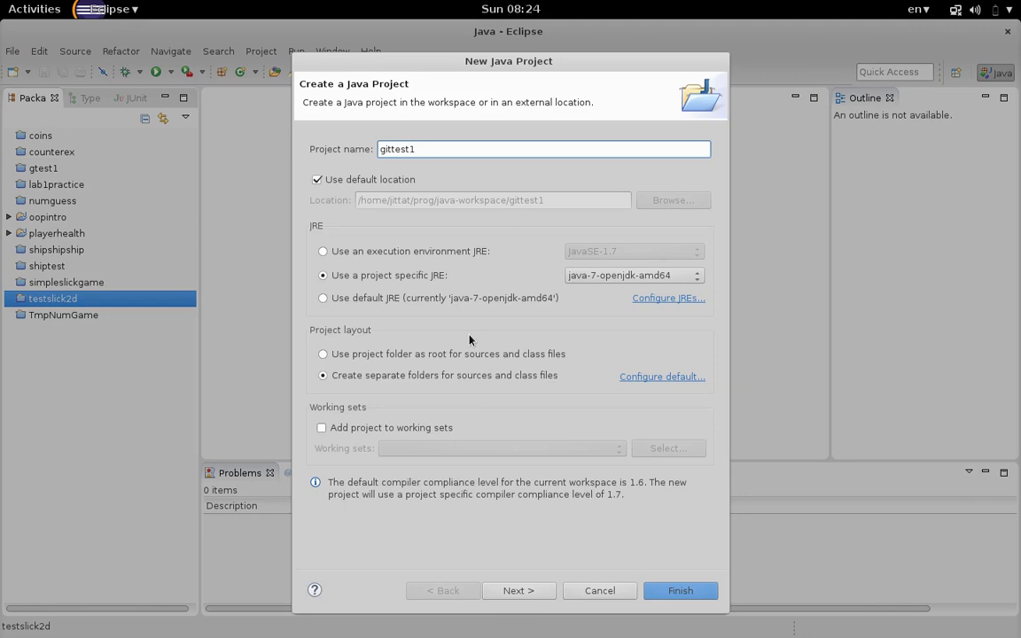
pyautogui.click(679, 591)
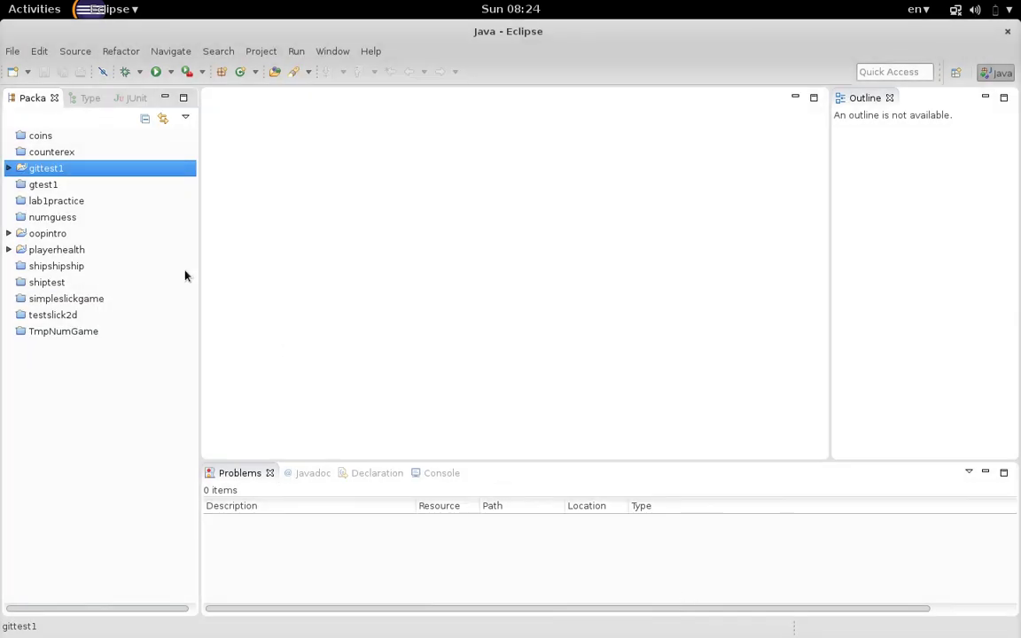
pyautogui.rightClick(47, 173)
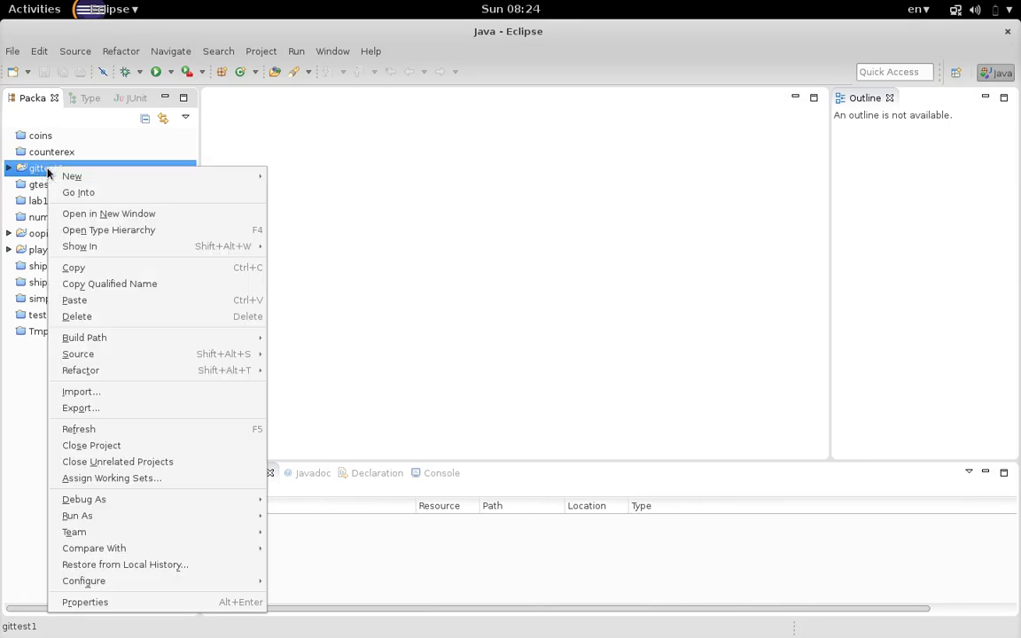
pyautogui.moveTo(48, 174)
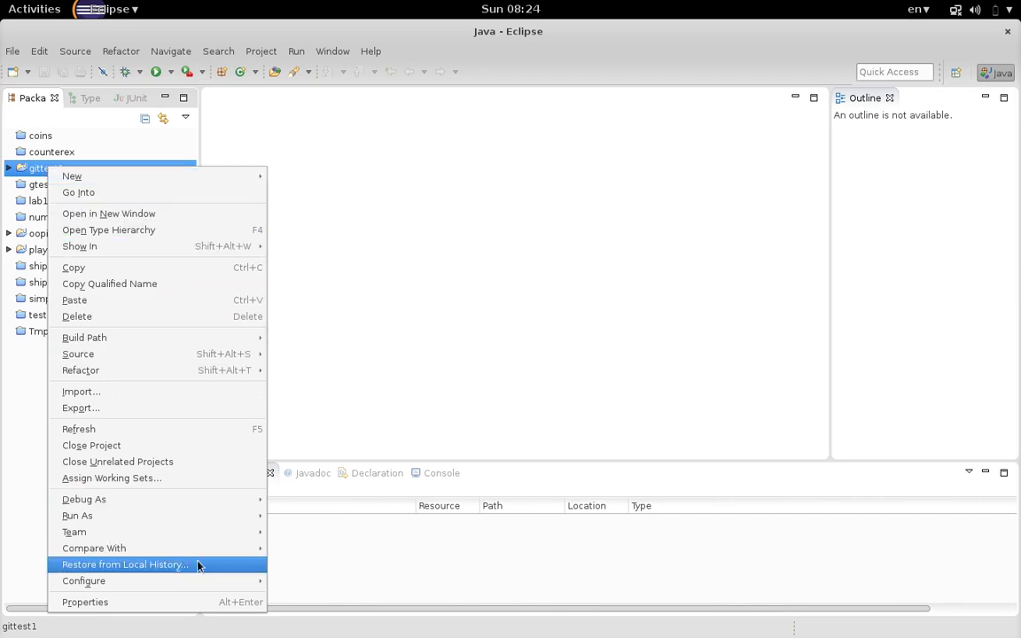
pyautogui.moveTo(210, 539)
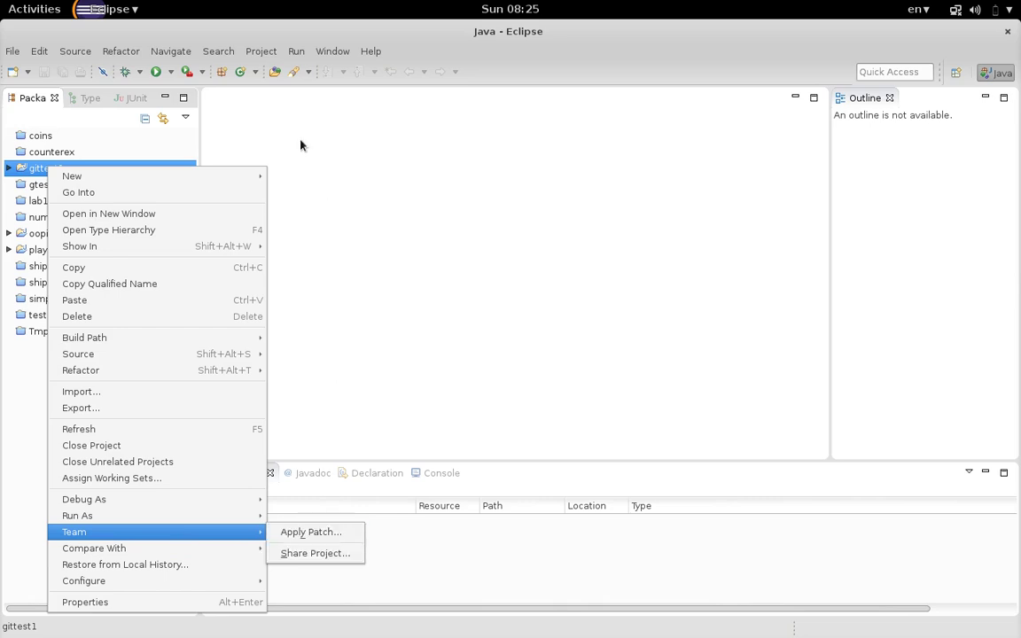
pyautogui.click(268, 57)
pyautogui.click(267, 55)
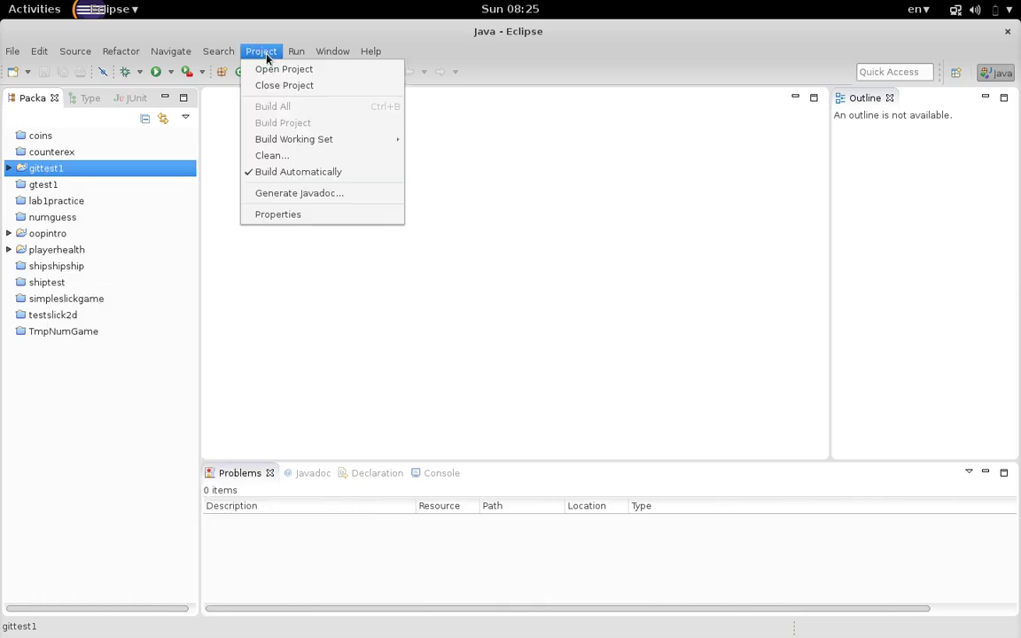
pyautogui.click(136, 170)
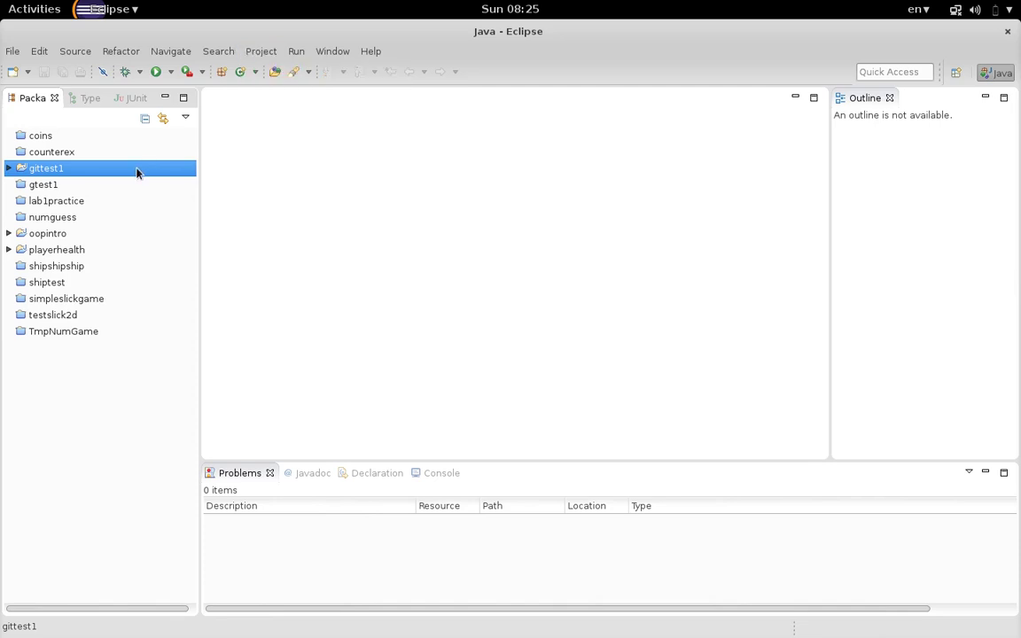
# Step: Start sharing the gittest1 project with Git as the repository type and proceed to the repository configuration
pyautogui.rightClick(136, 170)
pyautogui.moveTo(331, 531)
pyautogui.click(398, 552)
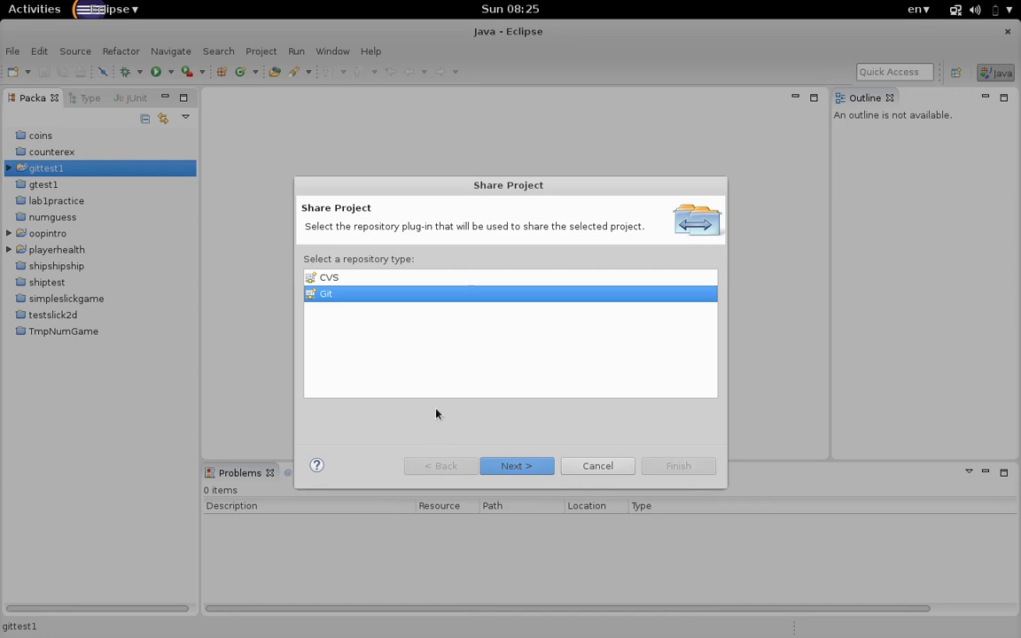
pyautogui.click(456, 284)
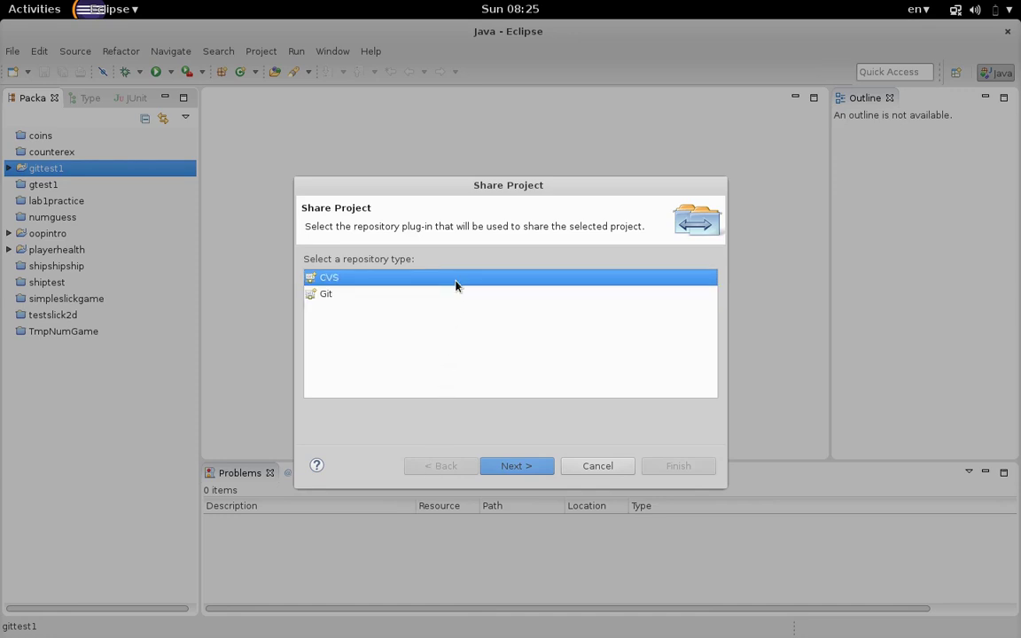
pyautogui.click(455, 295)
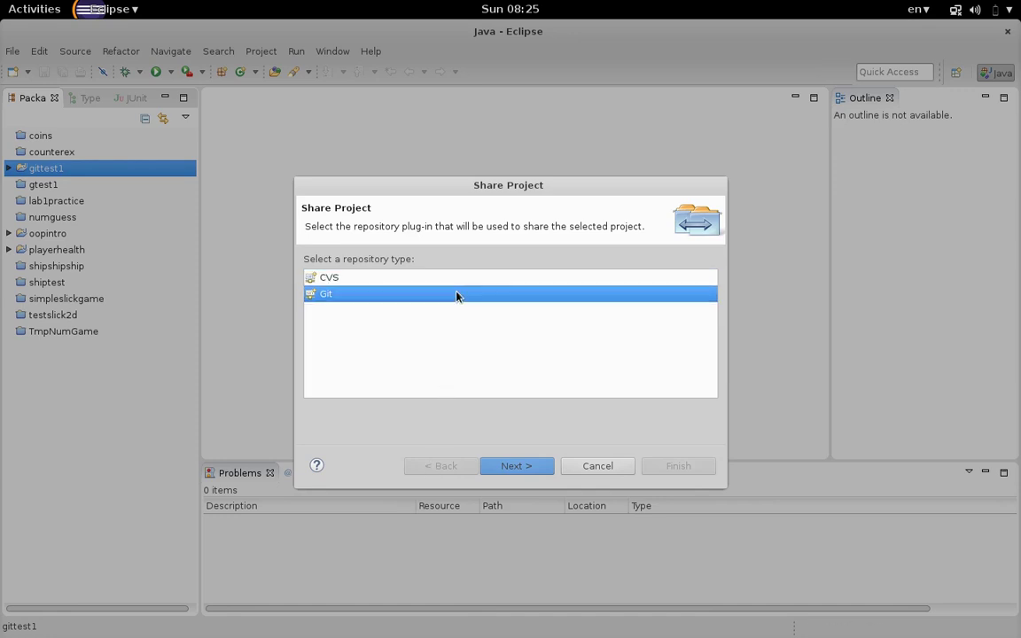
pyautogui.click(506, 466)
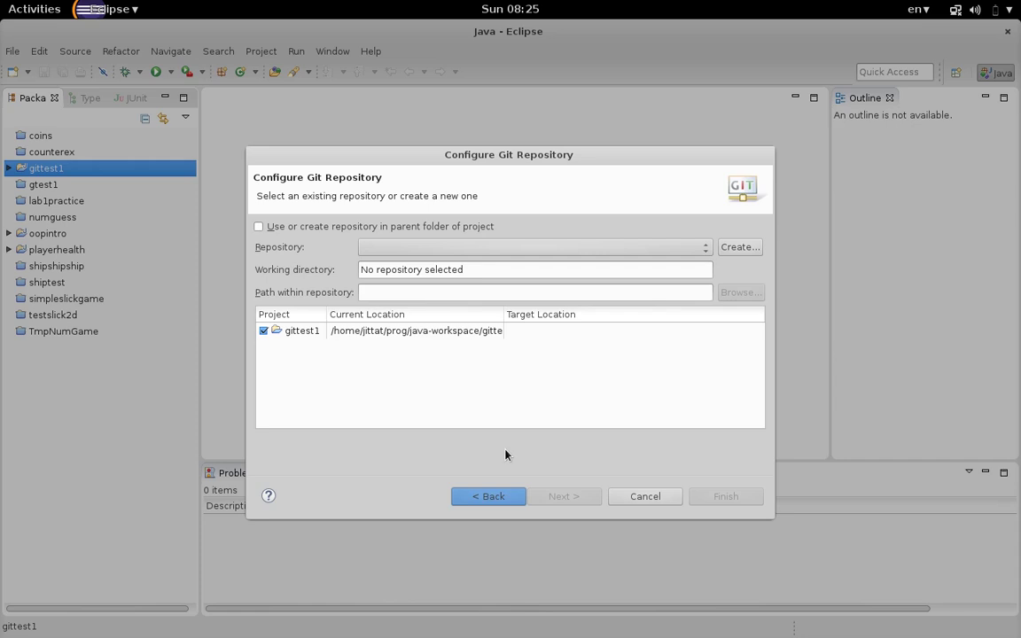
# Step: Try the option to use or create the repository in the project's parent folder with gittest1 selected, then turn it off
pyautogui.click(258, 229)
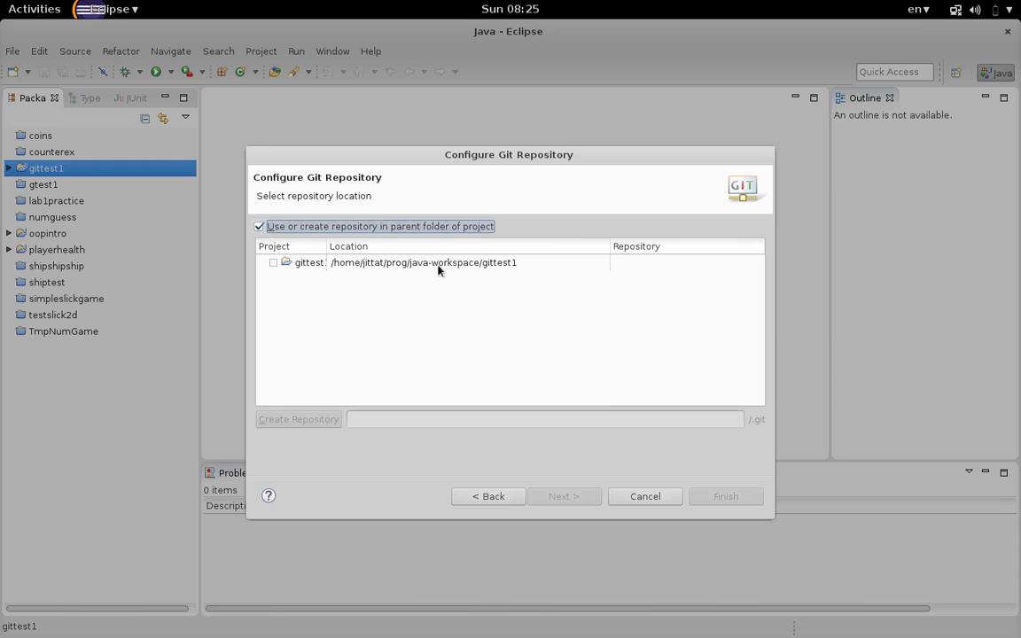
pyautogui.click(274, 265)
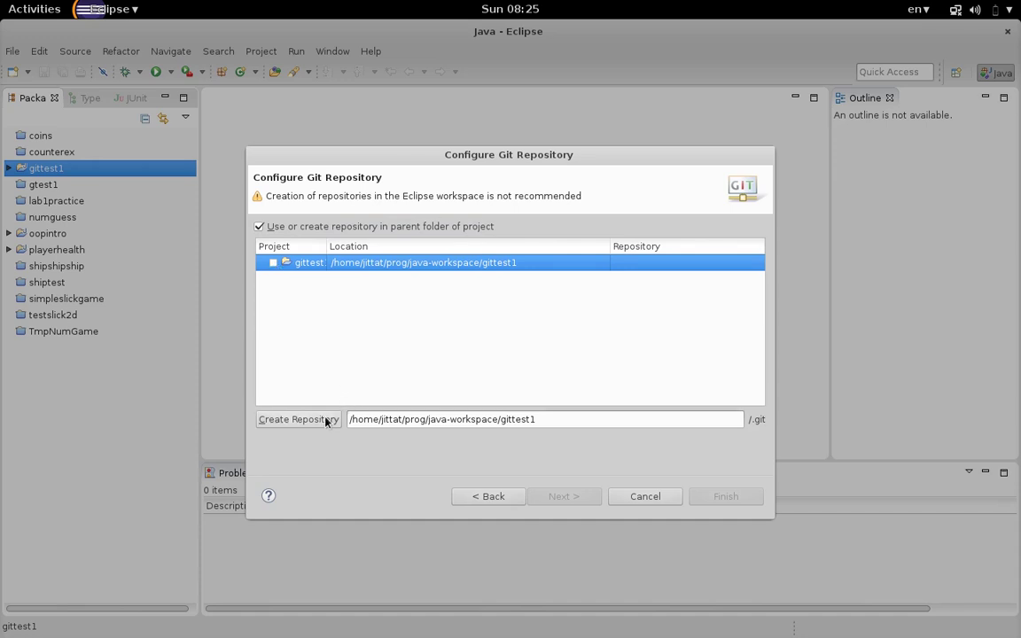
pyautogui.click(511, 422)
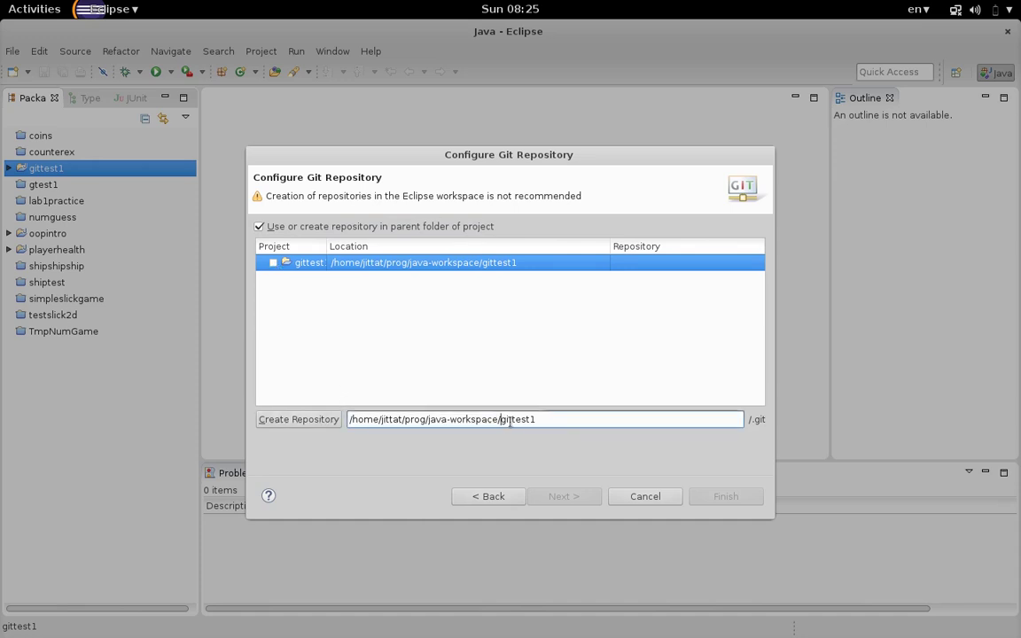
pyautogui.click(568, 422)
pyautogui.click(320, 227)
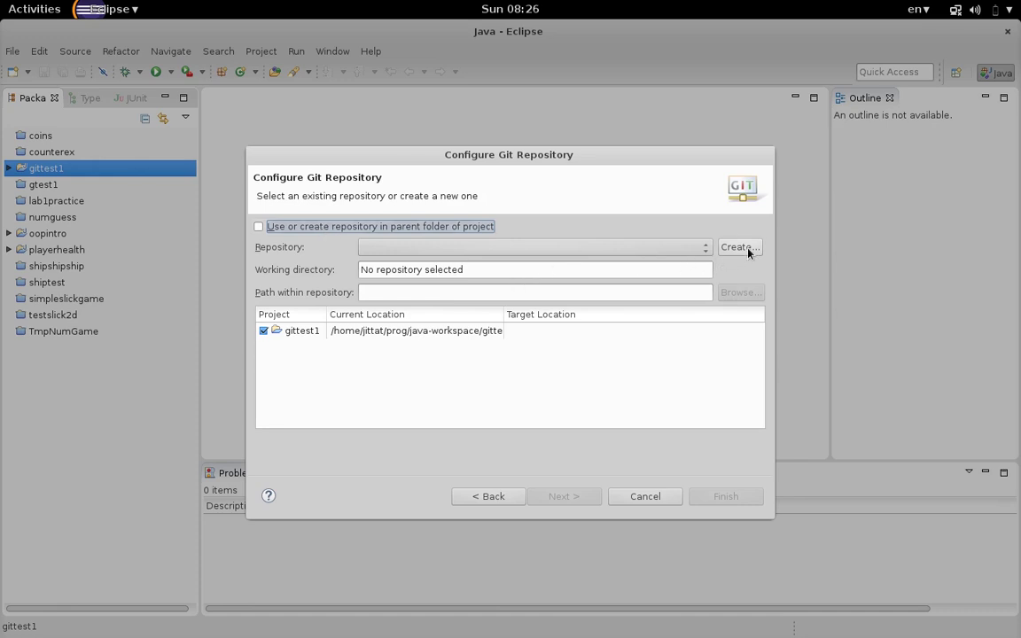
pyautogui.click(378, 334)
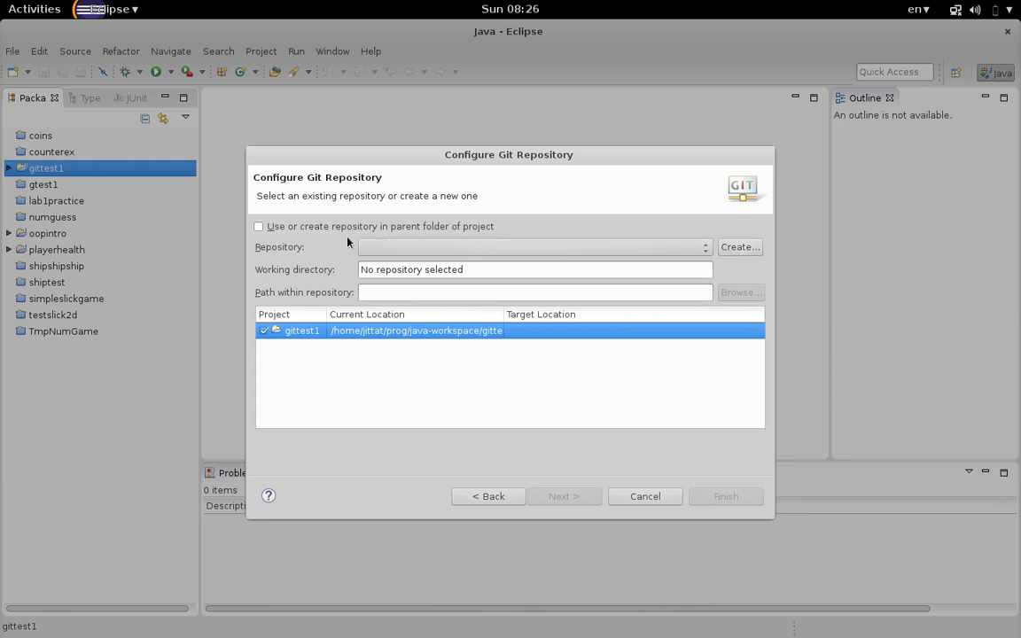
# Step: Create a Git repository in the gittest1 project's own folder using the parent-folder option and finish sharing the project
pyautogui.click(259, 227)
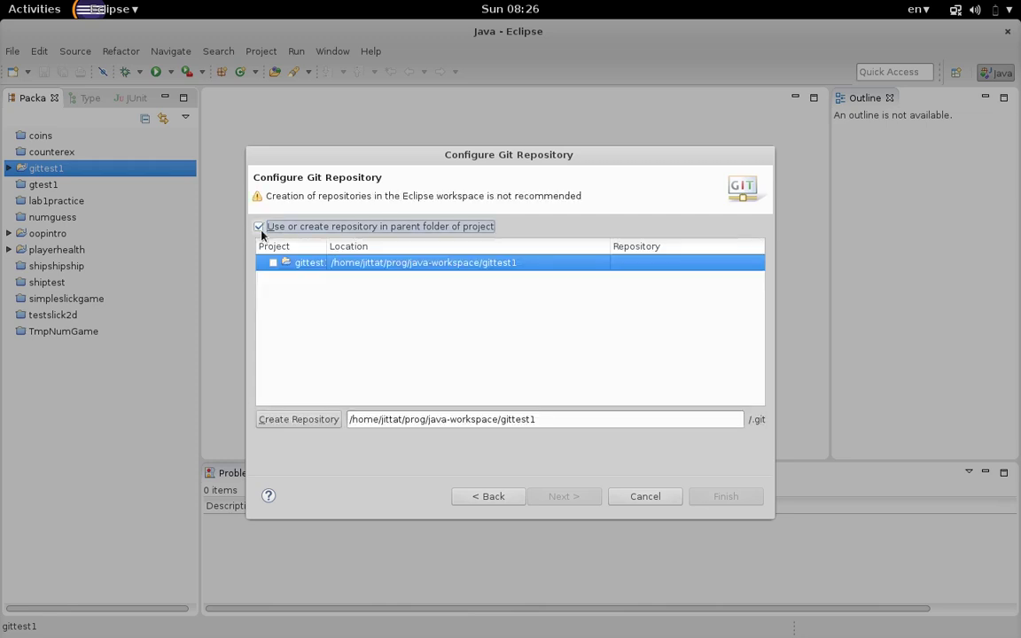
pyautogui.click(334, 227)
pyautogui.click(333, 227)
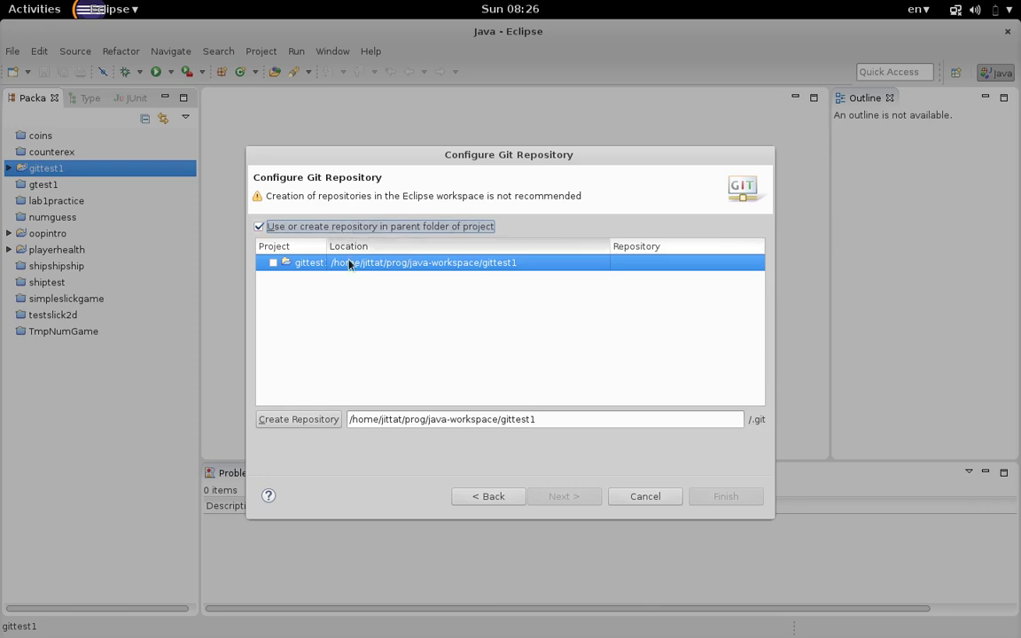
pyautogui.click(327, 425)
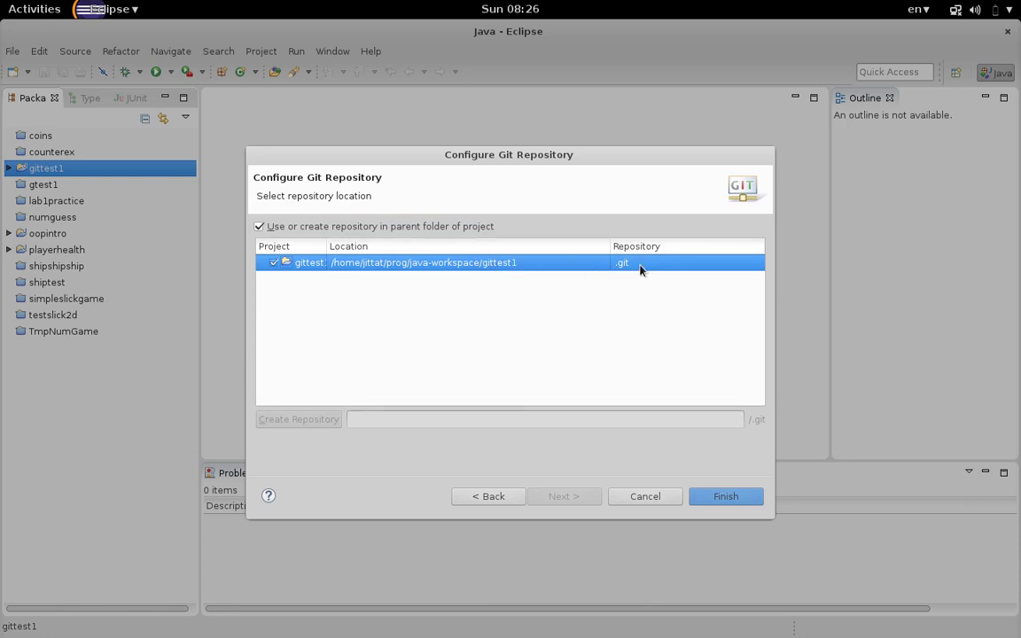
pyautogui.click(726, 498)
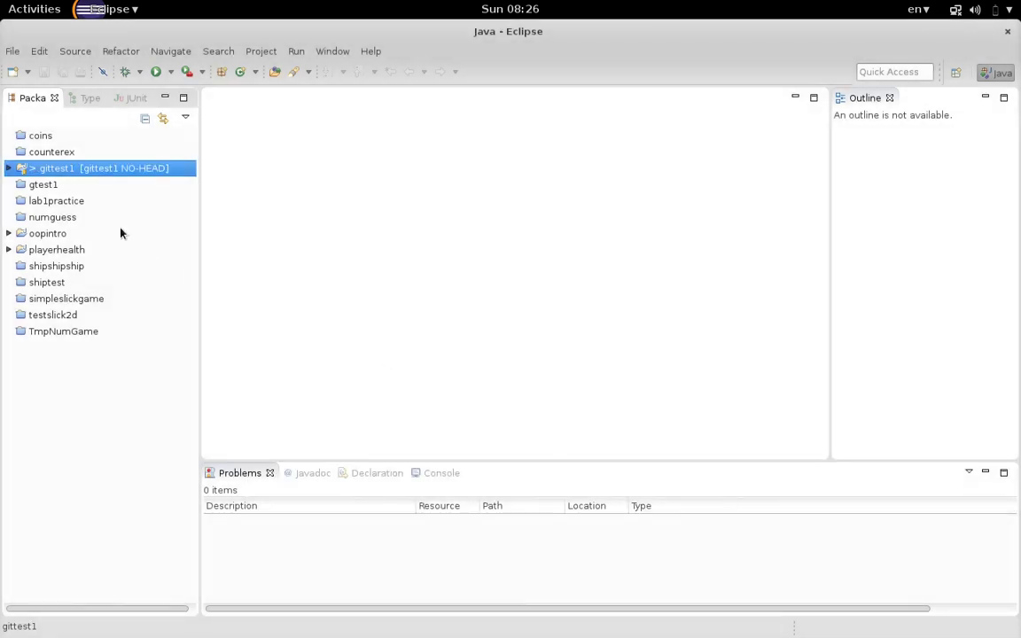
# Step: Expand the gittest1 project and look over its contents and the actions available for its src folder
pyautogui.click(9, 167)
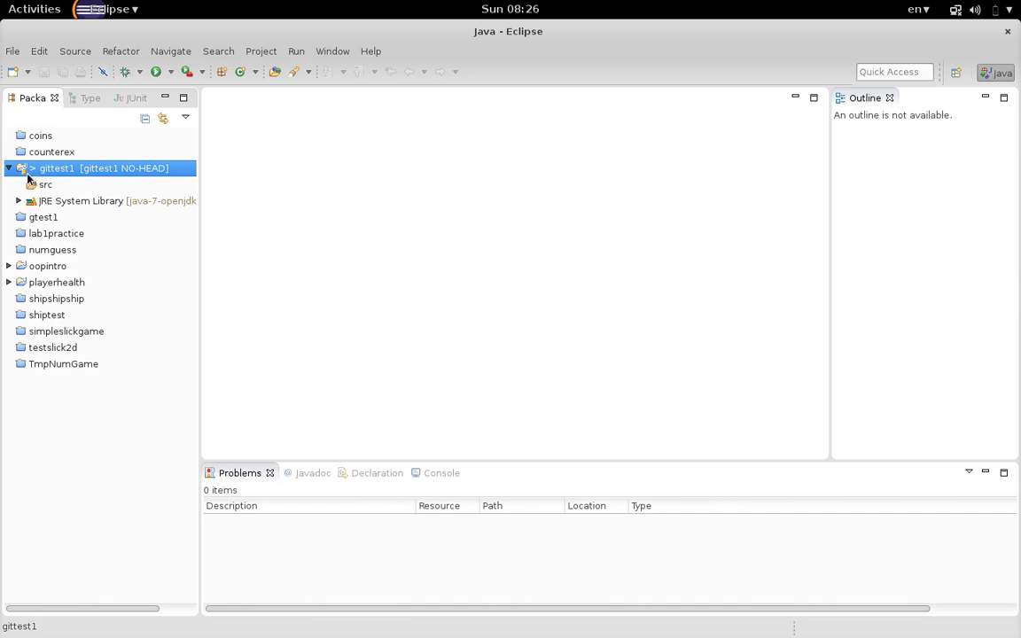
pyautogui.click(71, 186)
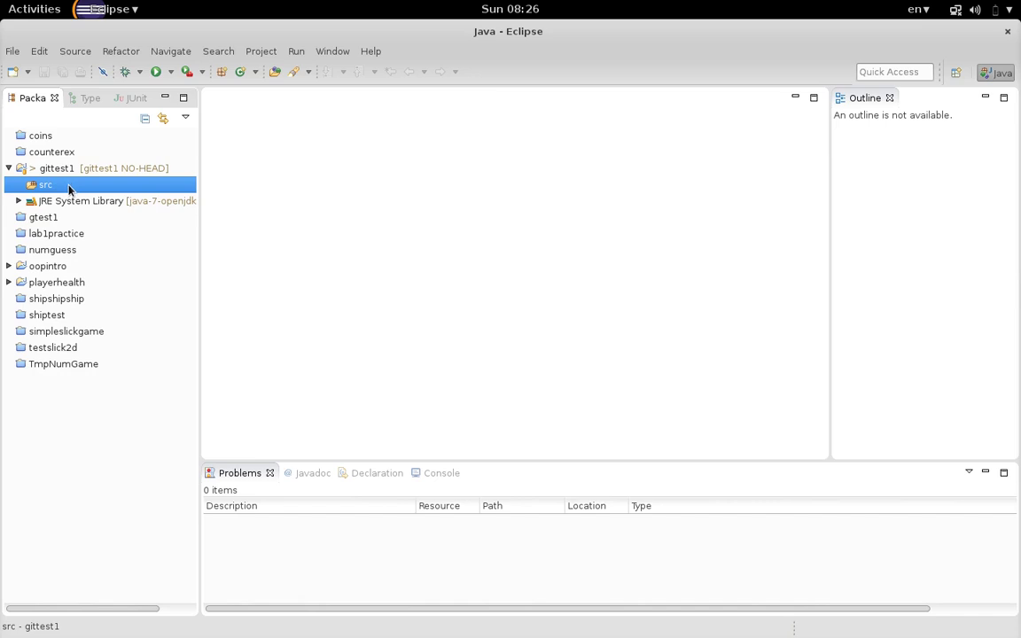
pyautogui.click(69, 169)
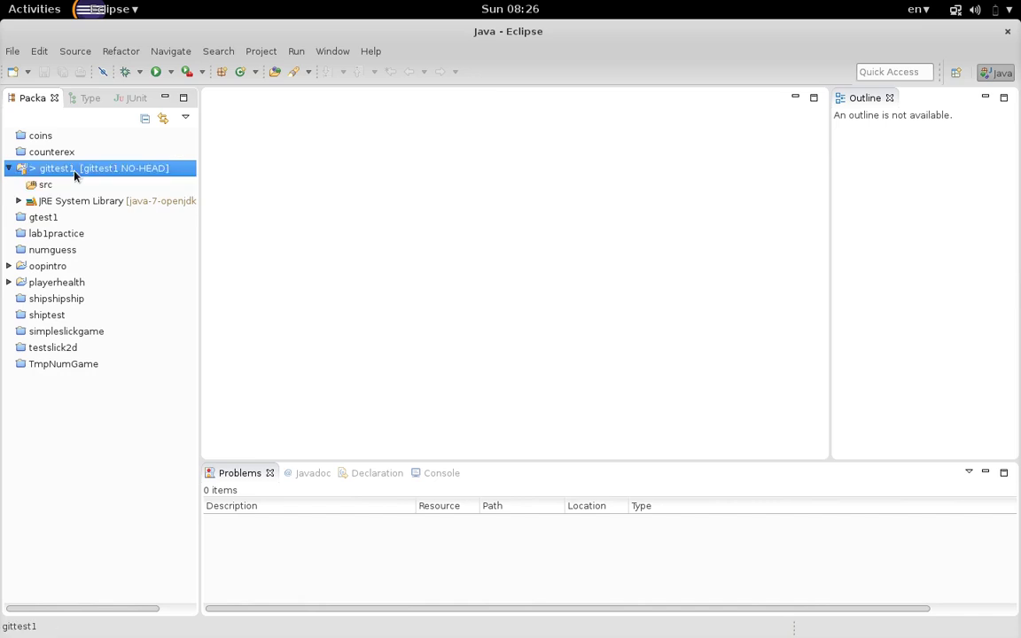
pyautogui.click(72, 187)
pyautogui.rightClick(72, 185)
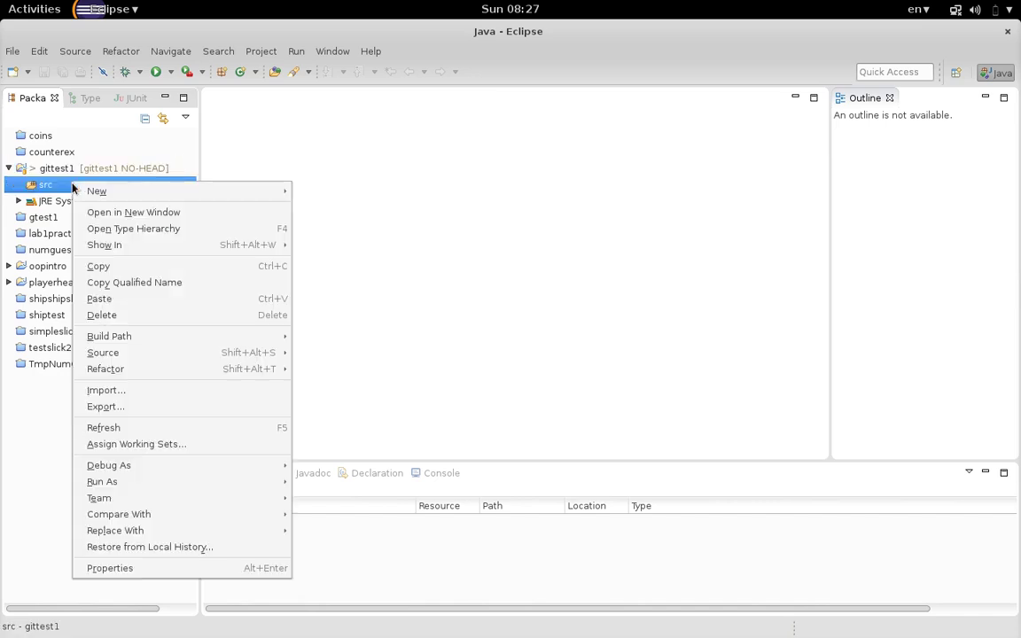
pyautogui.click(78, 177)
pyautogui.click(78, 176)
# Step: Create a public class named GitTestMain in the gittest1 project, including a public static void main method stub
pyautogui.rightClick(78, 177)
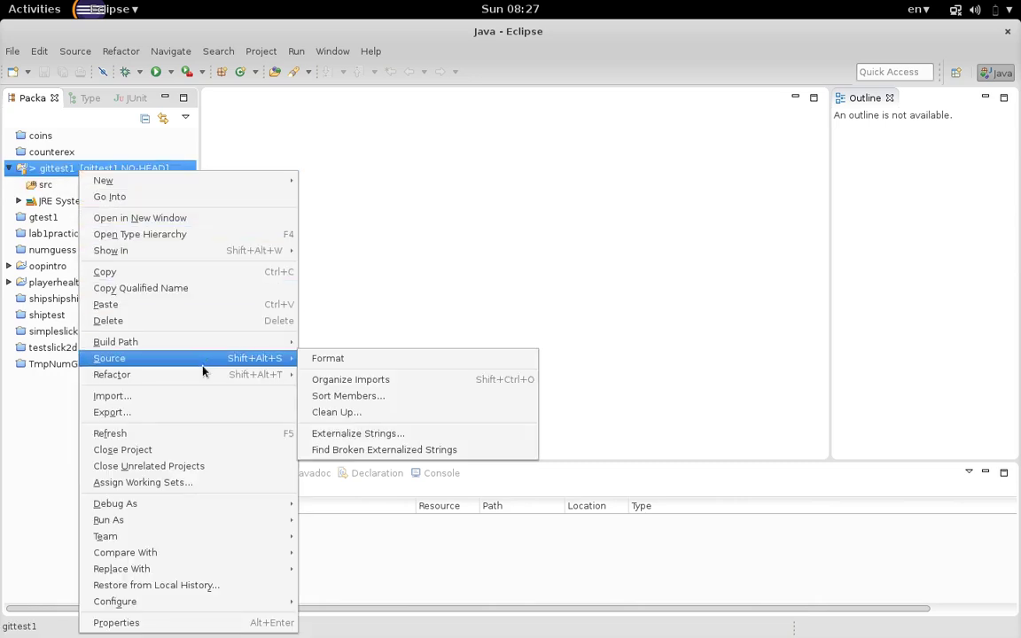
pyautogui.moveTo(281, 182)
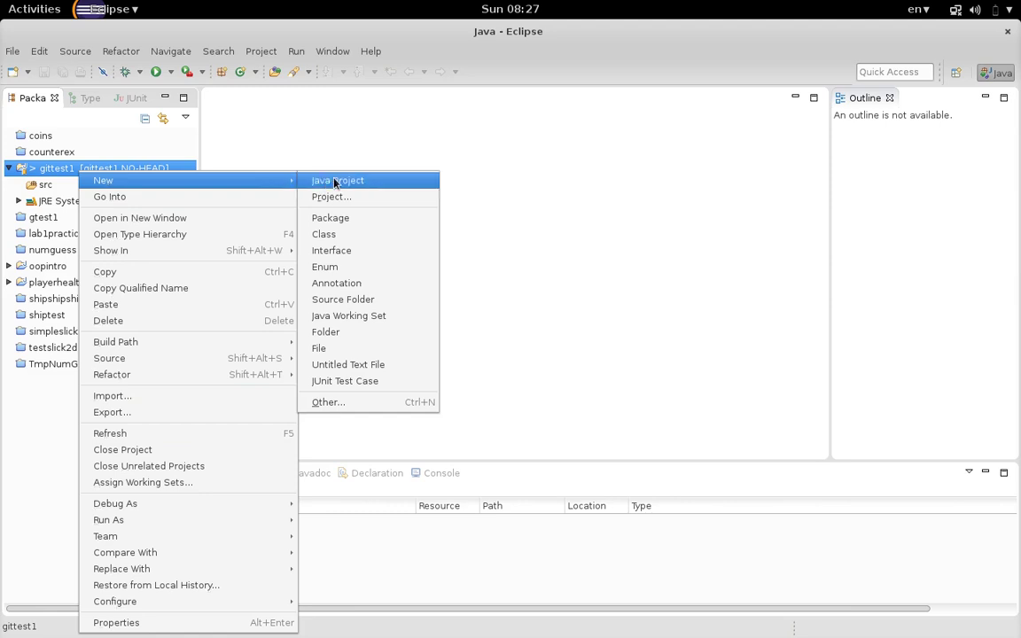
pyautogui.click(361, 235)
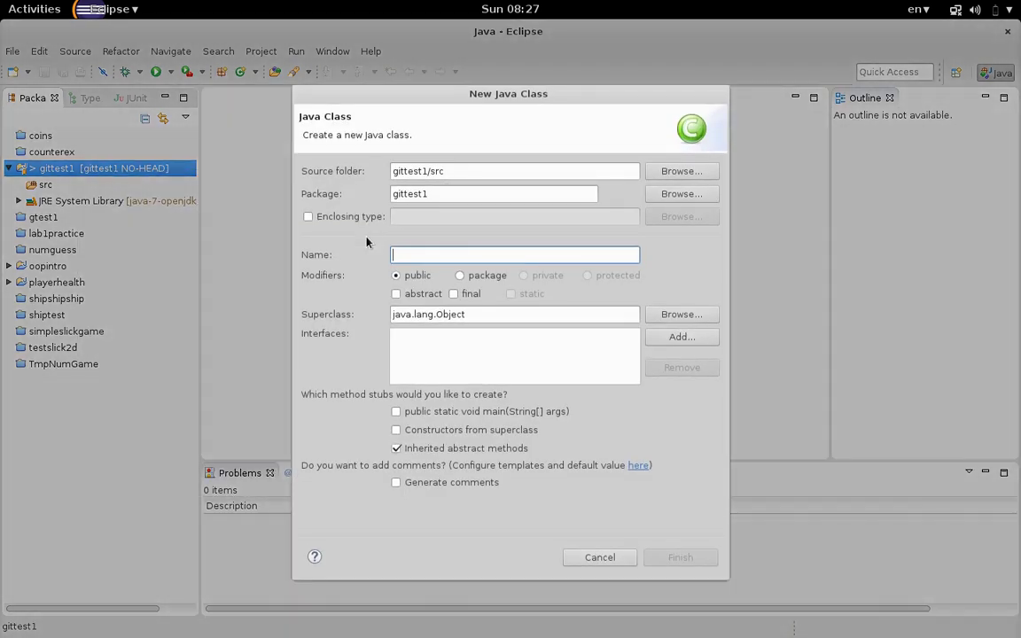
pyautogui.write('G')
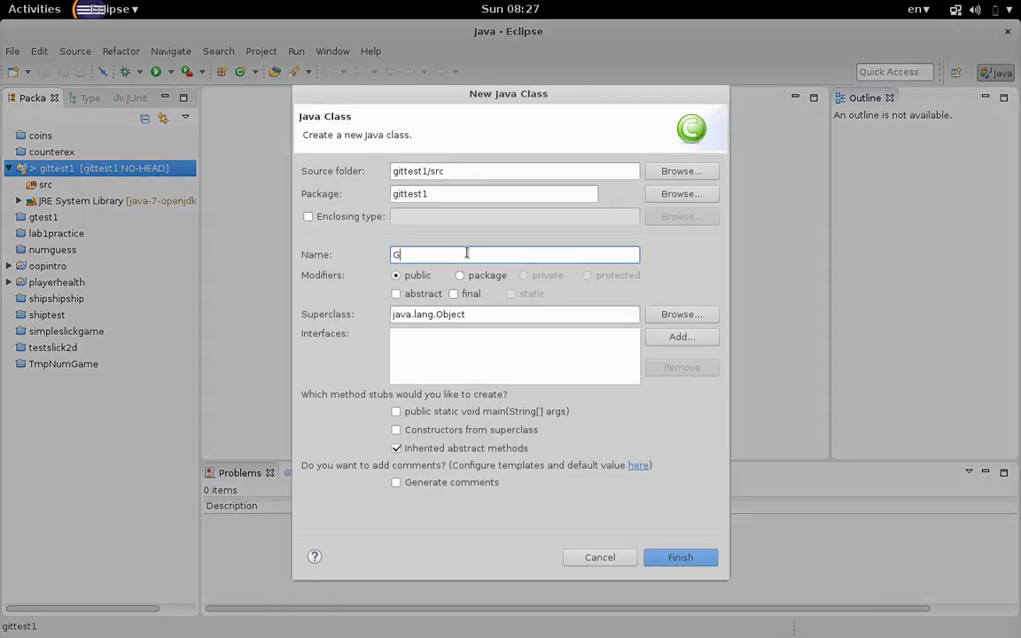
pyautogui.write('itTestMain')
pyautogui.click(448, 411)
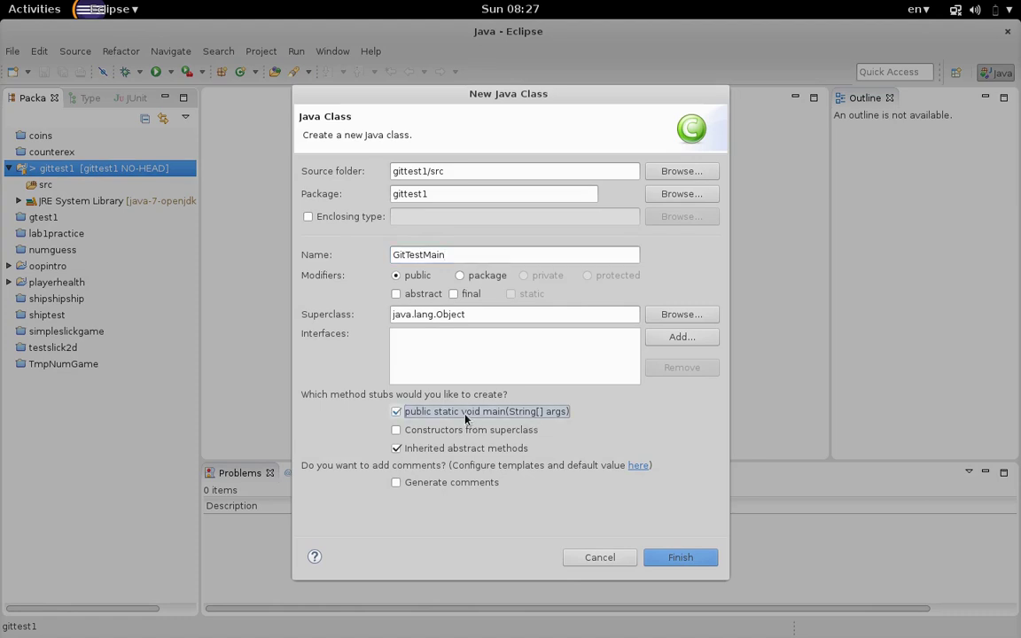
pyautogui.click(658, 556)
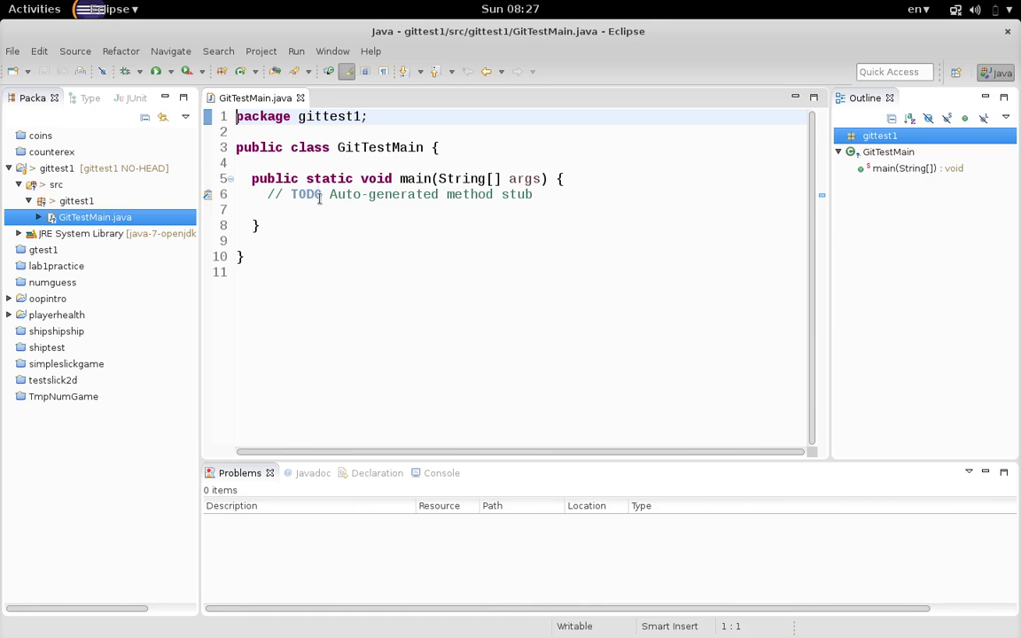
# Step: Delete the auto-generated TODO comment and the blank line after it from the main method of GitTestMain.java
pyautogui.click(300, 193)
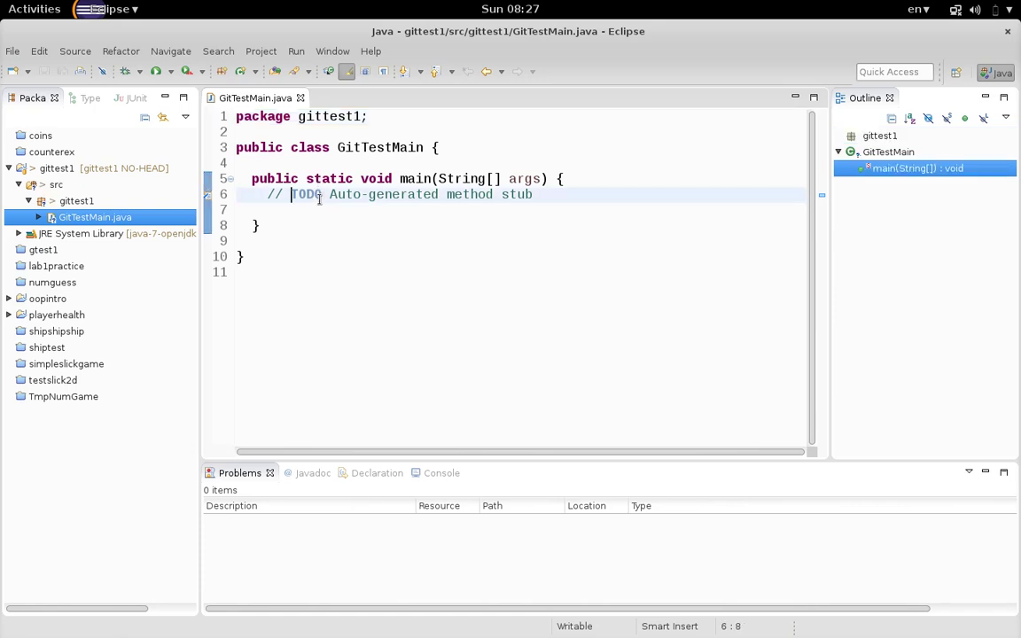
pyautogui.press('Down')
pyautogui.press('Down')
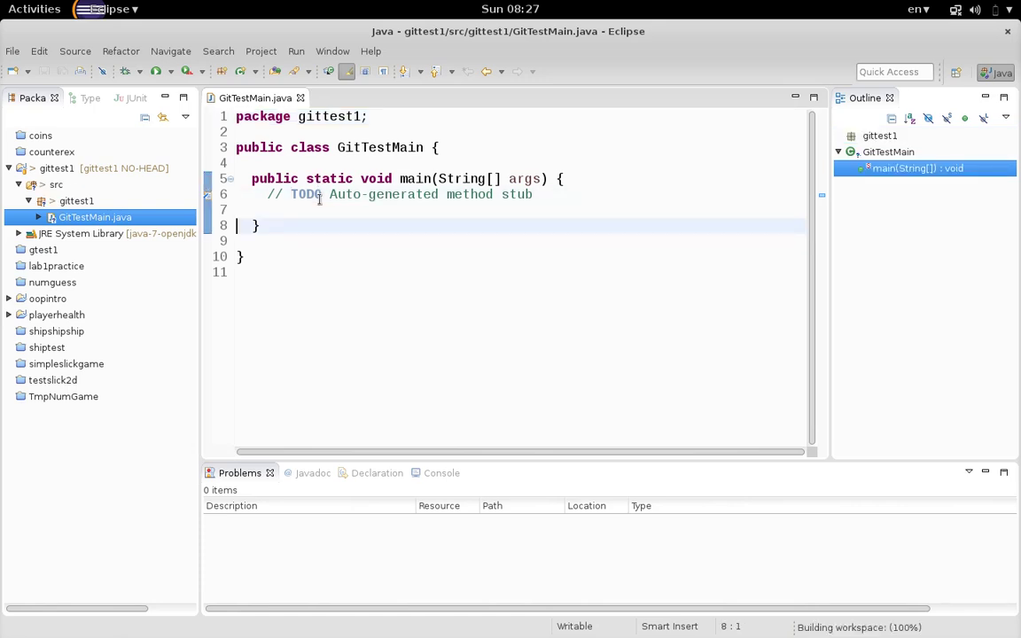
pyautogui.press('Up')
pyautogui.press('Up')
pyautogui.hotkey('shift', 'Down')
pyautogui.press('BackSpace')
pyautogui.press('BackSpace')
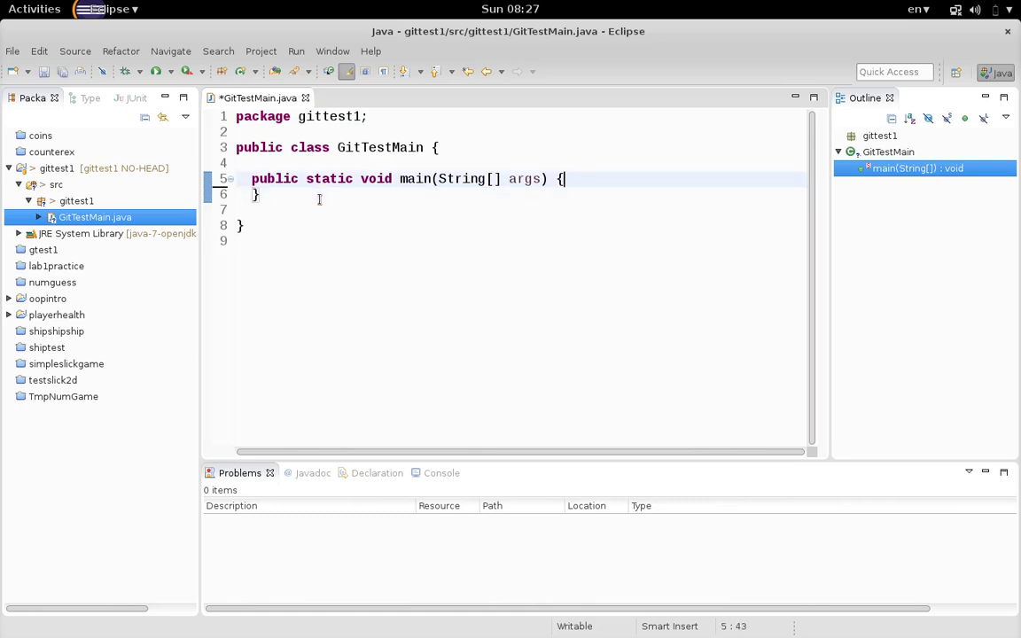
# Step: Add the statement System.out.println("Hello, git"); to the main method and save GitTestMain.java
pyautogui.press('Return')
pyautogui.write('System.')
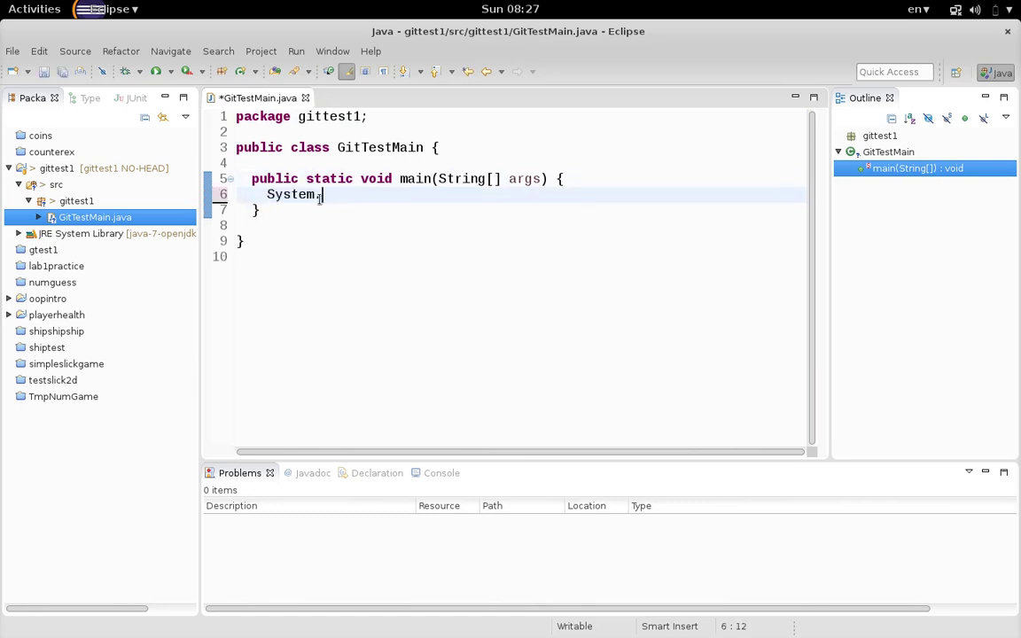
pyautogui.write('out.pri')
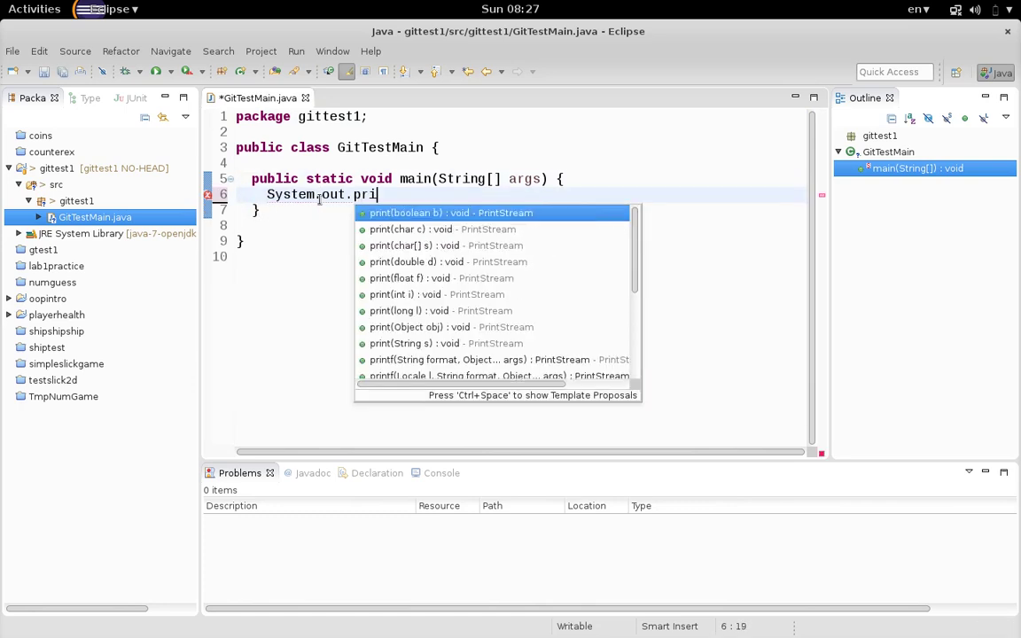
pyautogui.write('ntln("H')
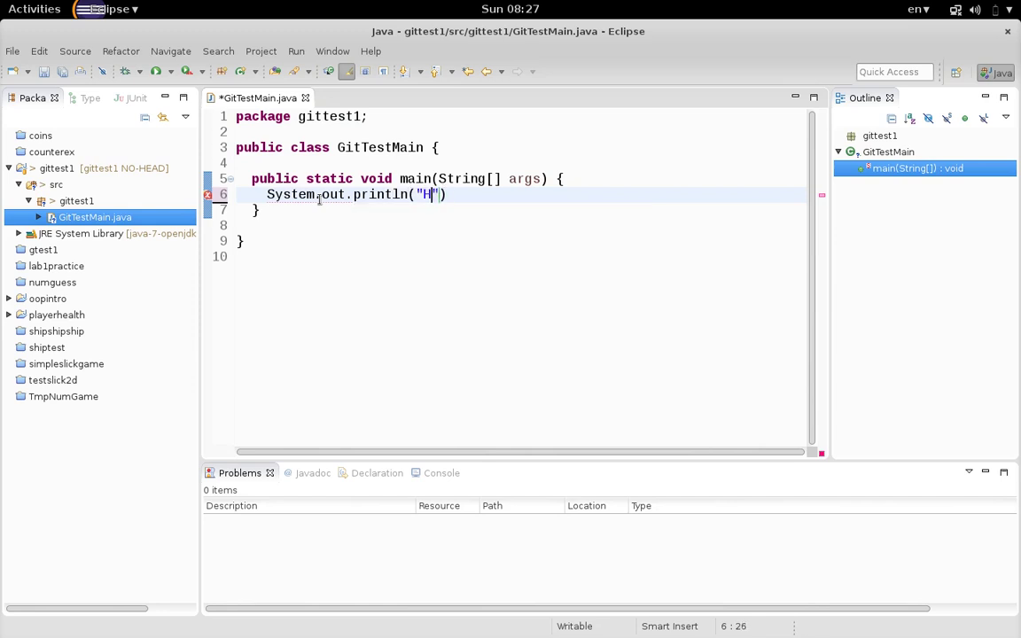
pyautogui.write('ello, git")')
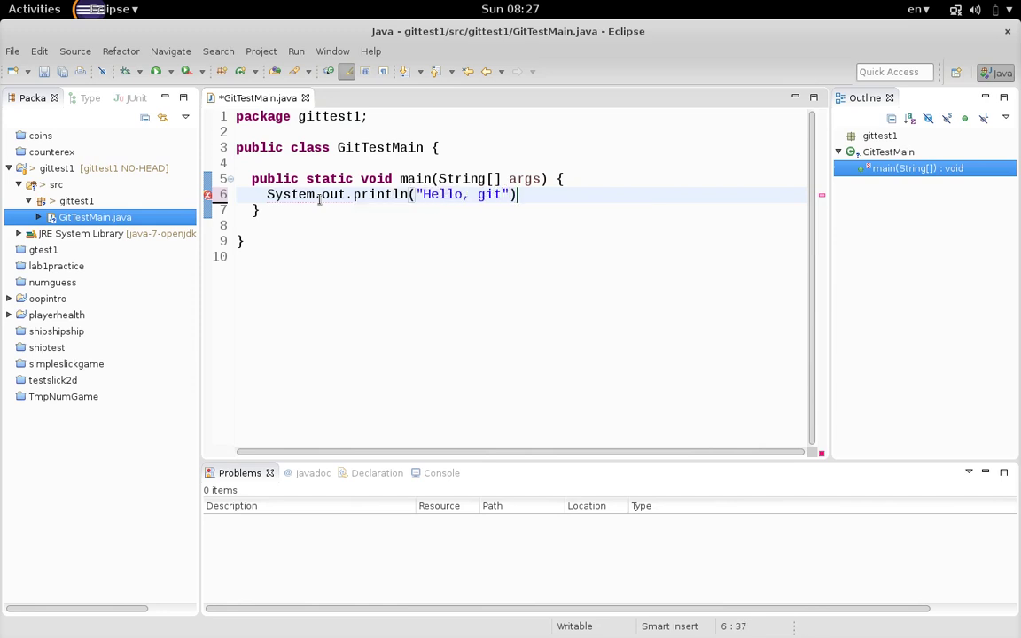
pyautogui.write(';')
pyautogui.hotkey('ctrl', 's')
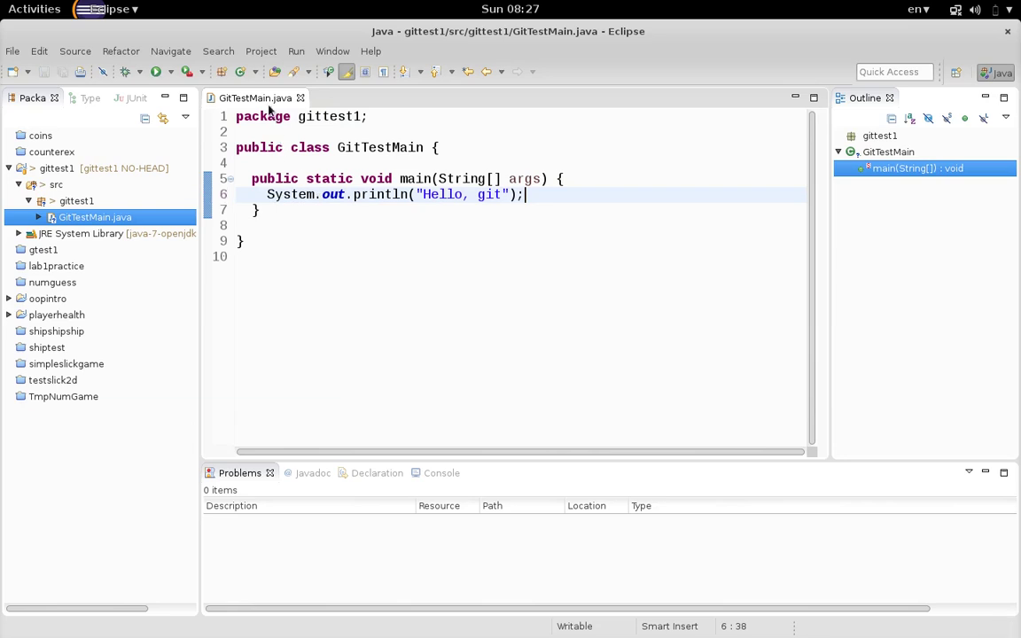
# Step: Run GitTestMain and make the console area slightly taller to view its output
pyautogui.click(152, 72)
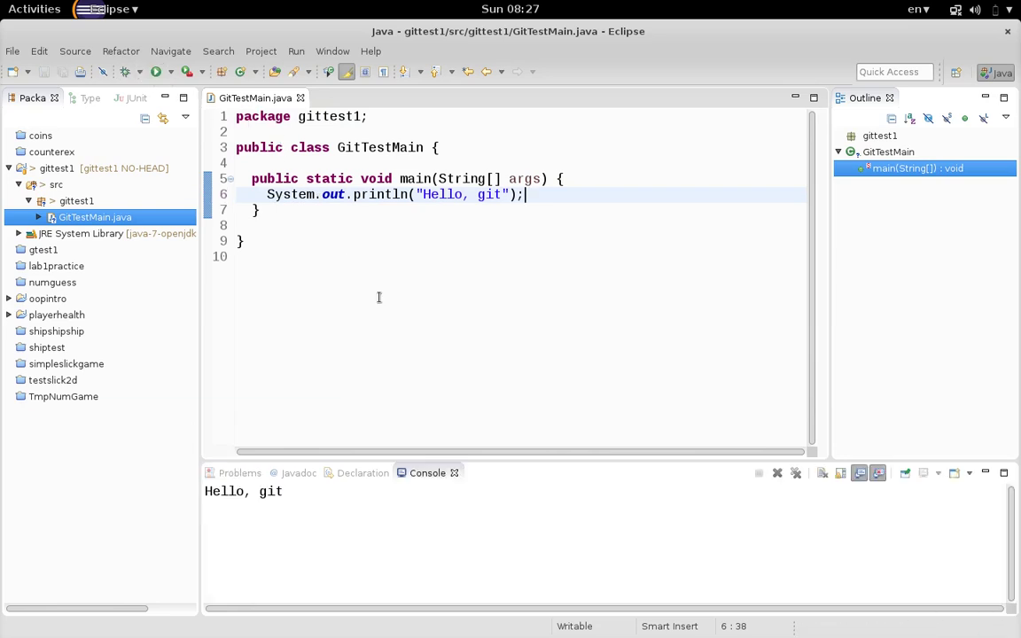
pyautogui.click(422, 268)
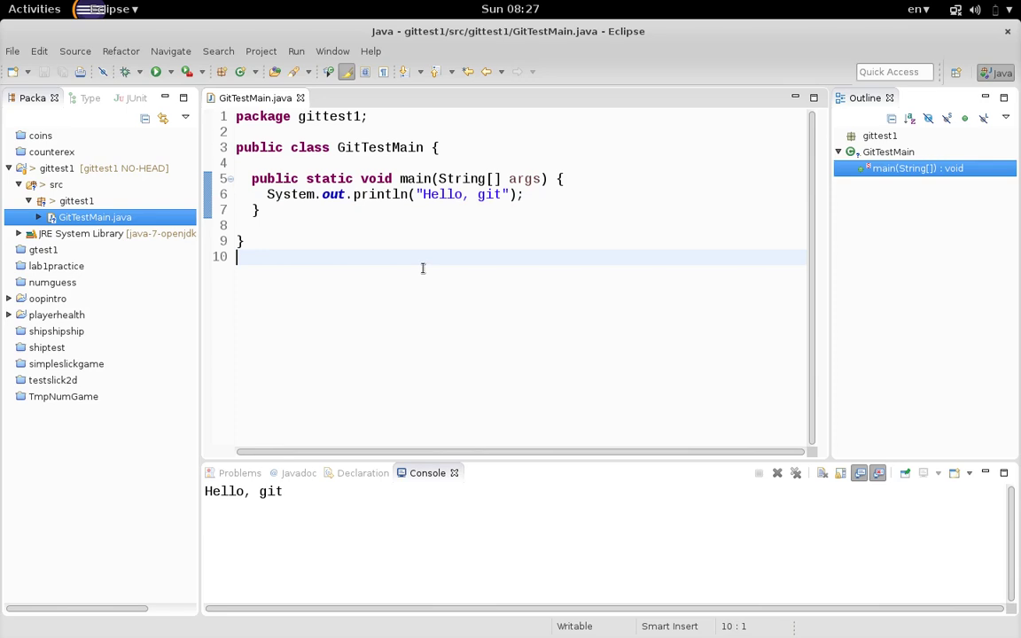
pyautogui.click(378, 226)
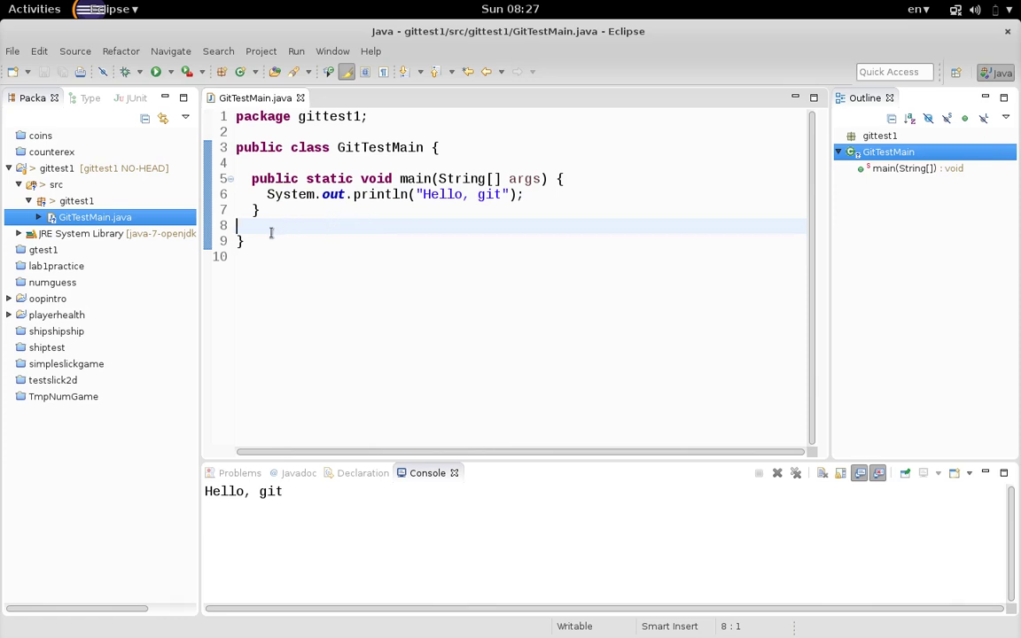
pyautogui.click(89, 221)
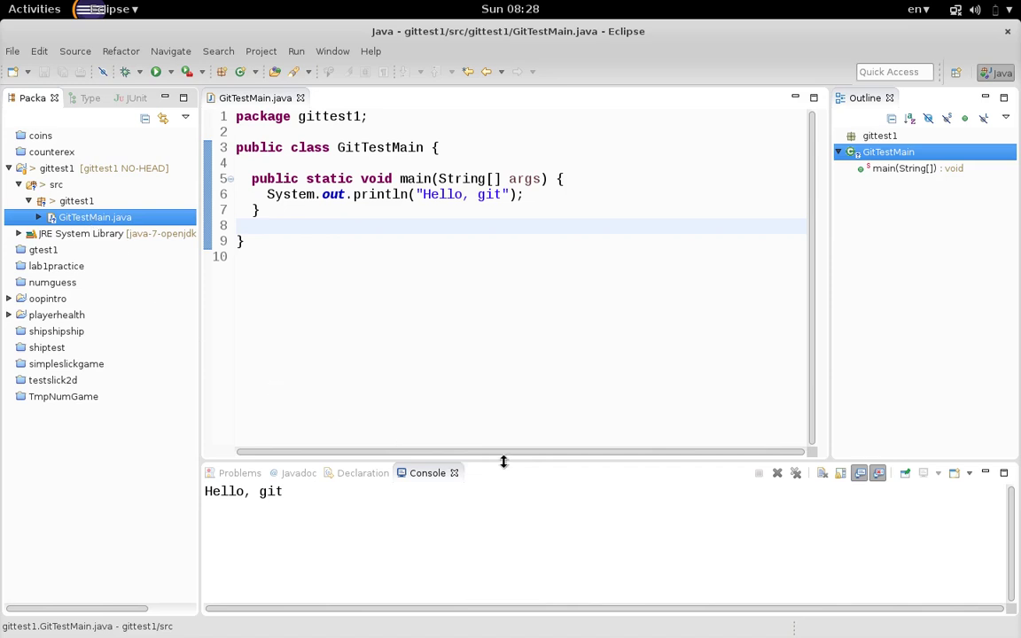
pyautogui.moveTo(503, 460); pyautogui.dragTo(497, 432)
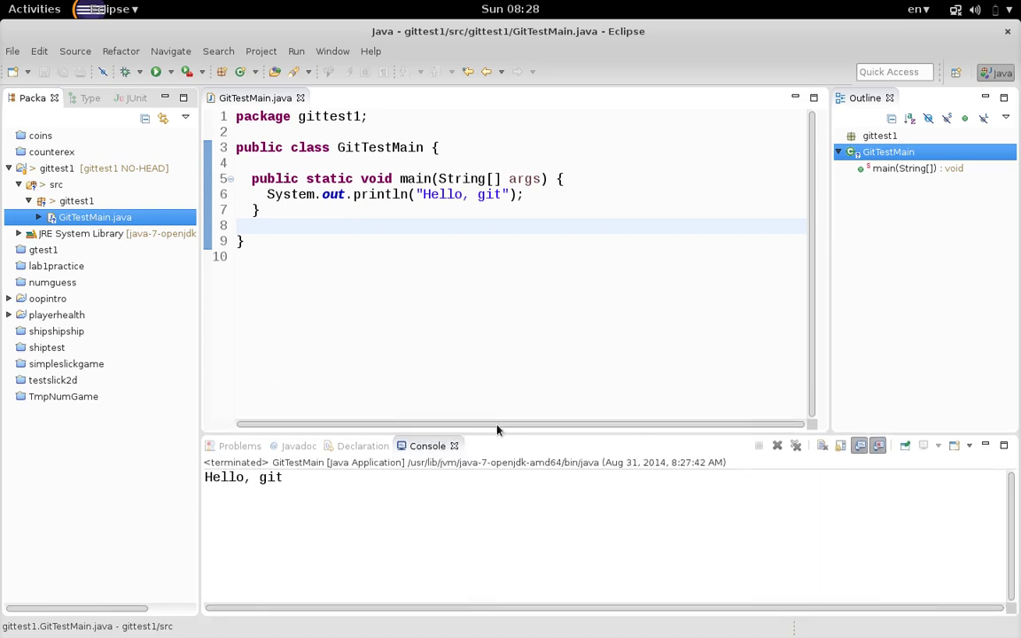
# Step: Look through the version control actions for GitTestMain.java, then check the Type Hierarchy and JUnit views
pyautogui.rightClick(101, 219)
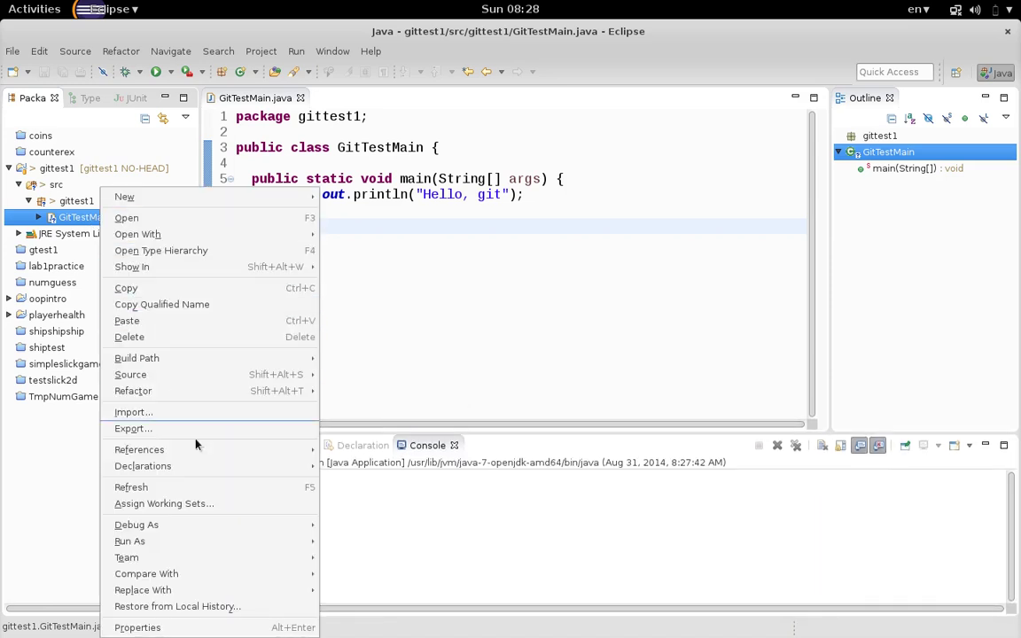
pyautogui.moveTo(271, 565)
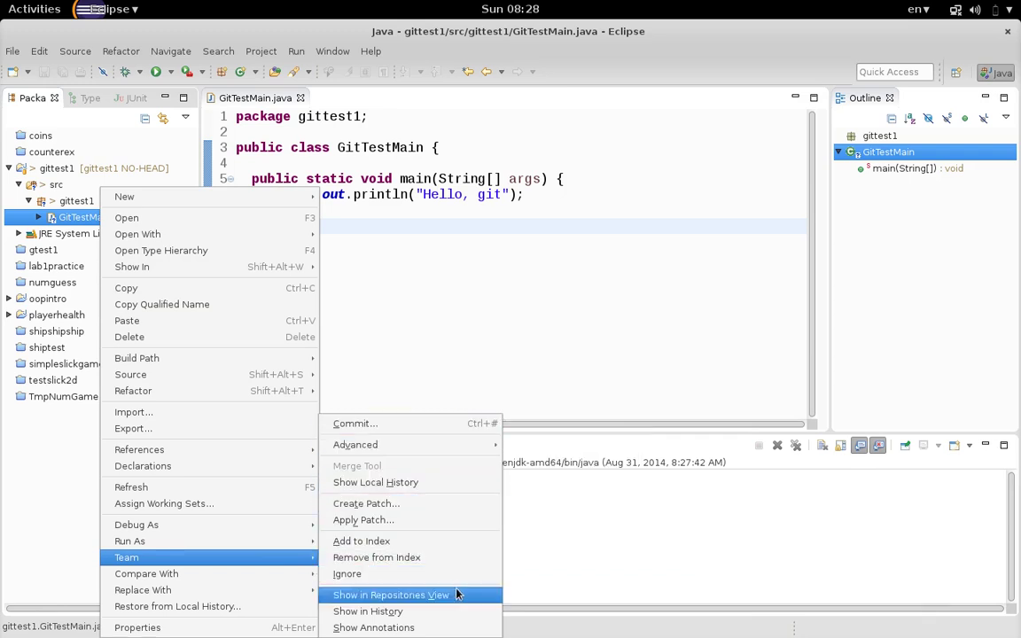
pyautogui.click(547, 244)
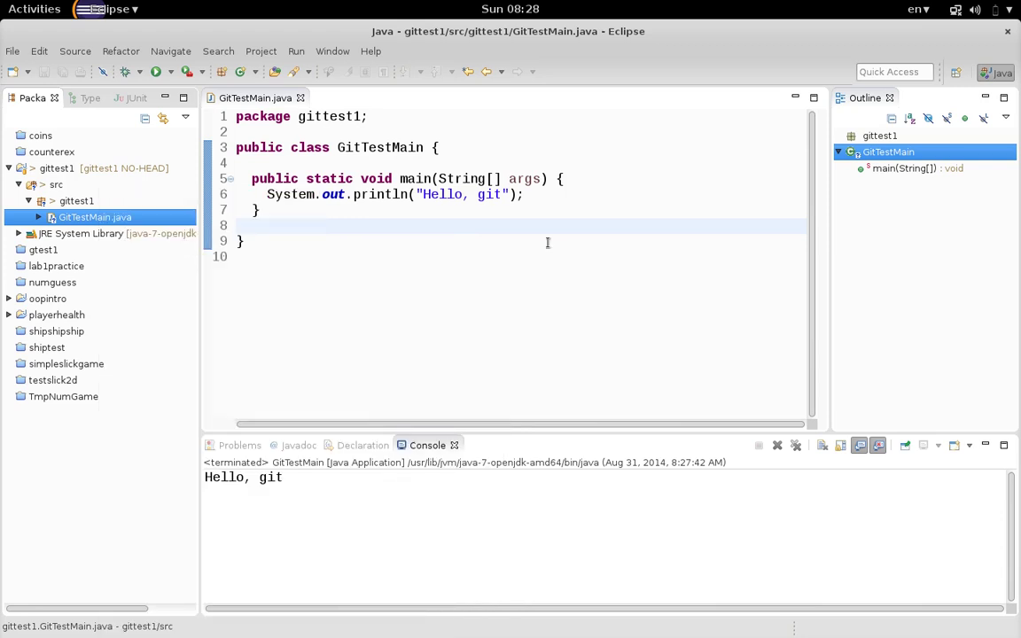
pyautogui.click(90, 100)
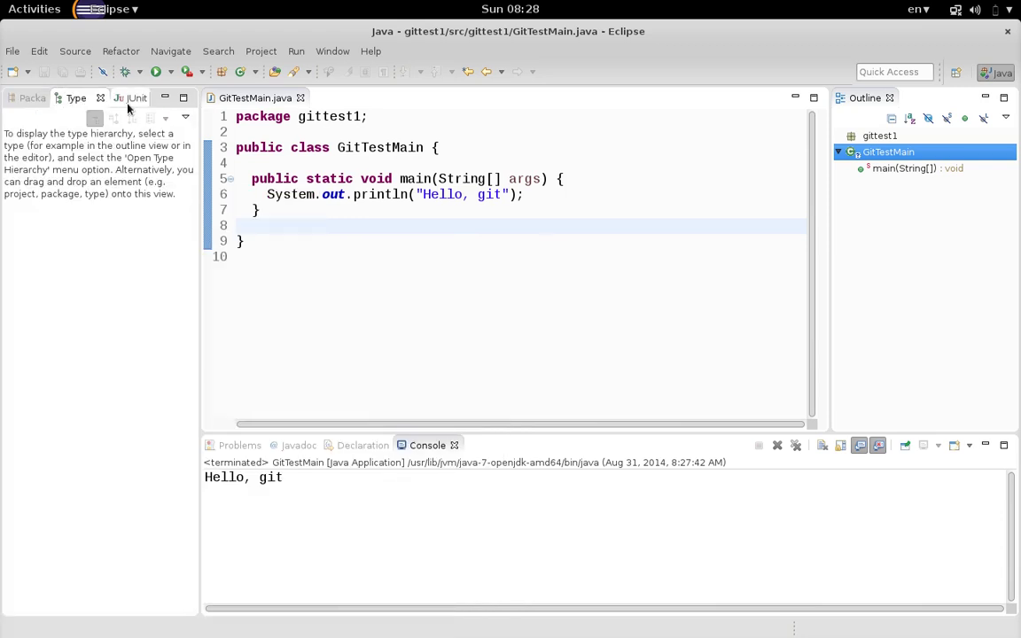
pyautogui.click(117, 98)
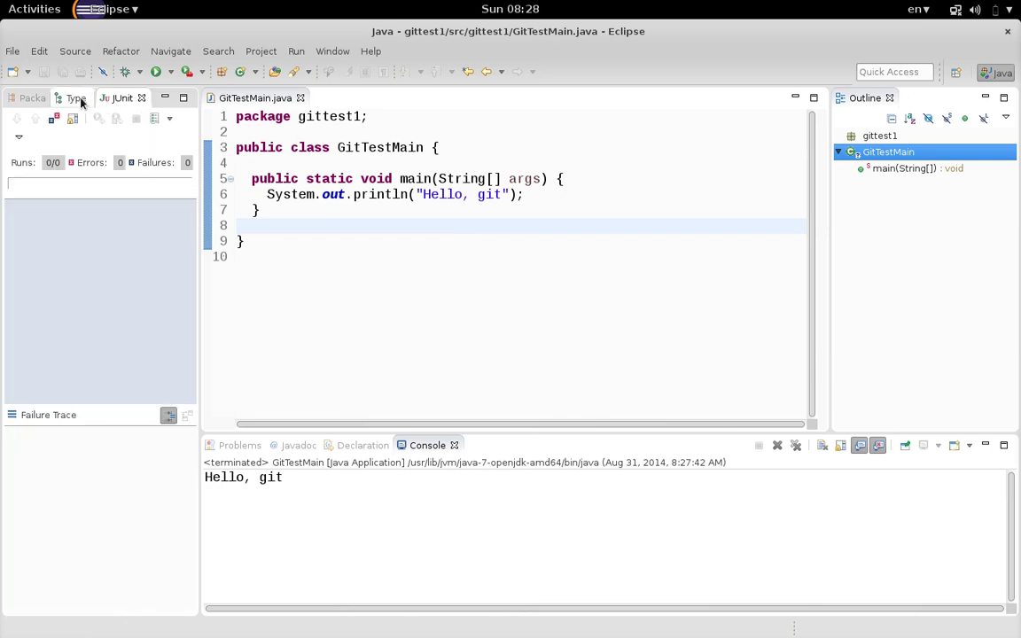